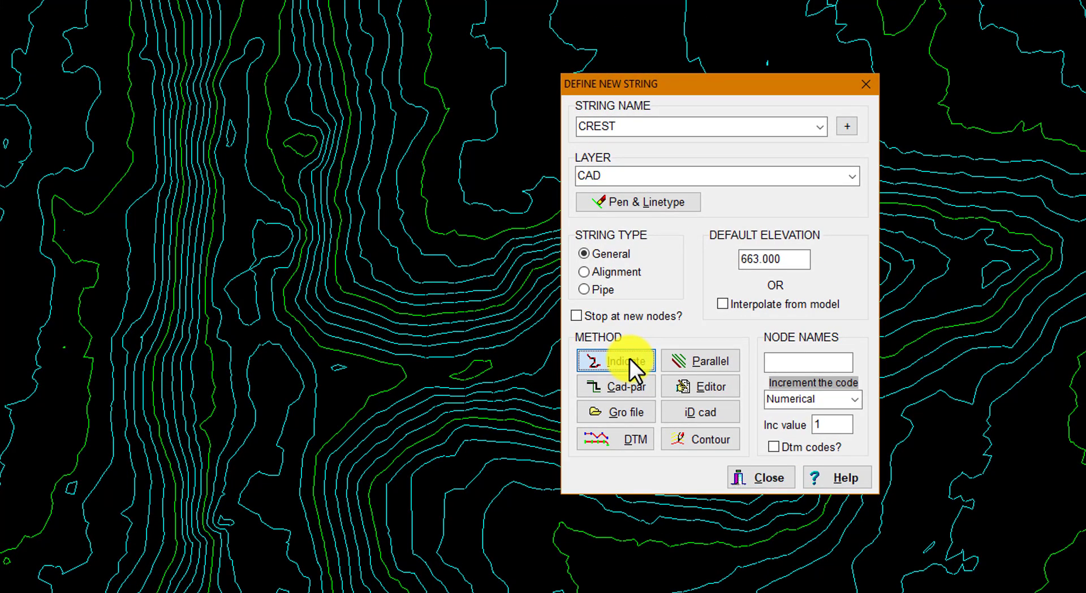
- Draw the CREST string on layer CAD across the narrow valley neck, at a default elevation of 663.000
click(630, 358)
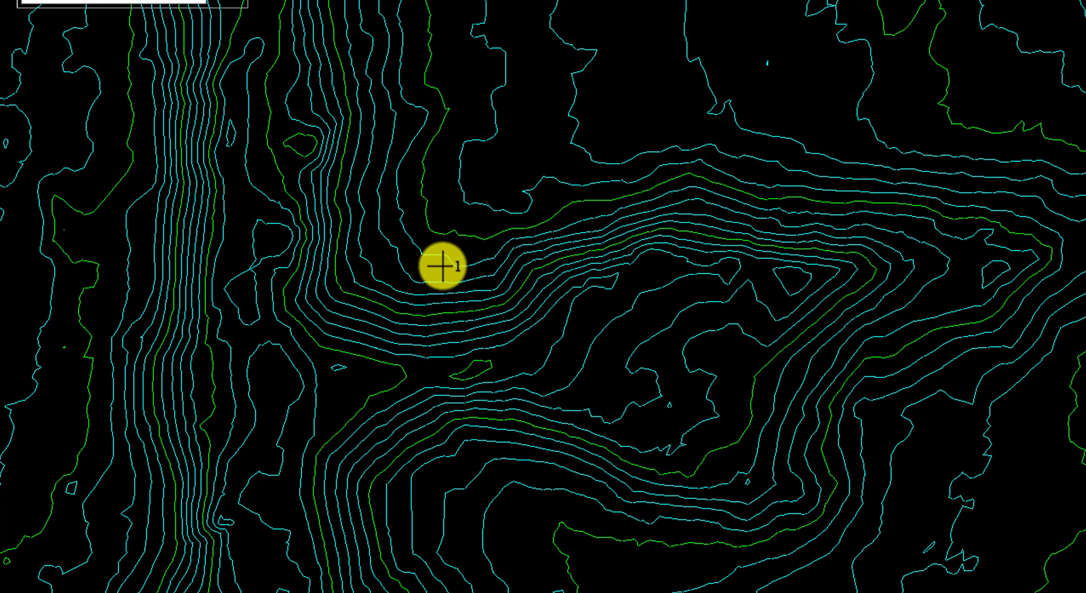
mouse_move(443, 266)
mouse_down()
mouse_move(439, 395)
mouse_move(476, 490)
mouse_up()
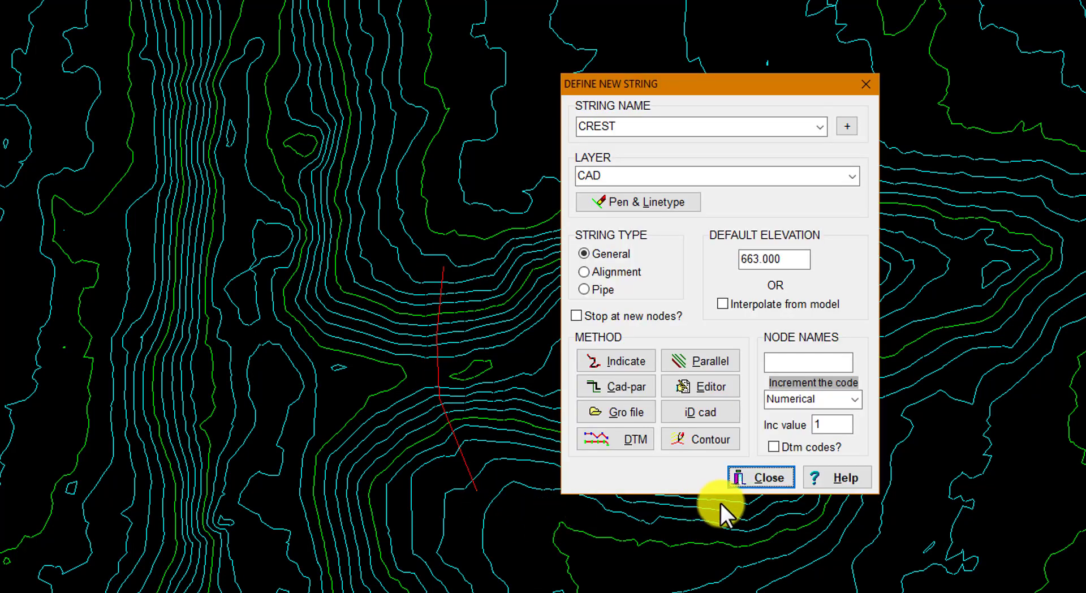
click(758, 485)
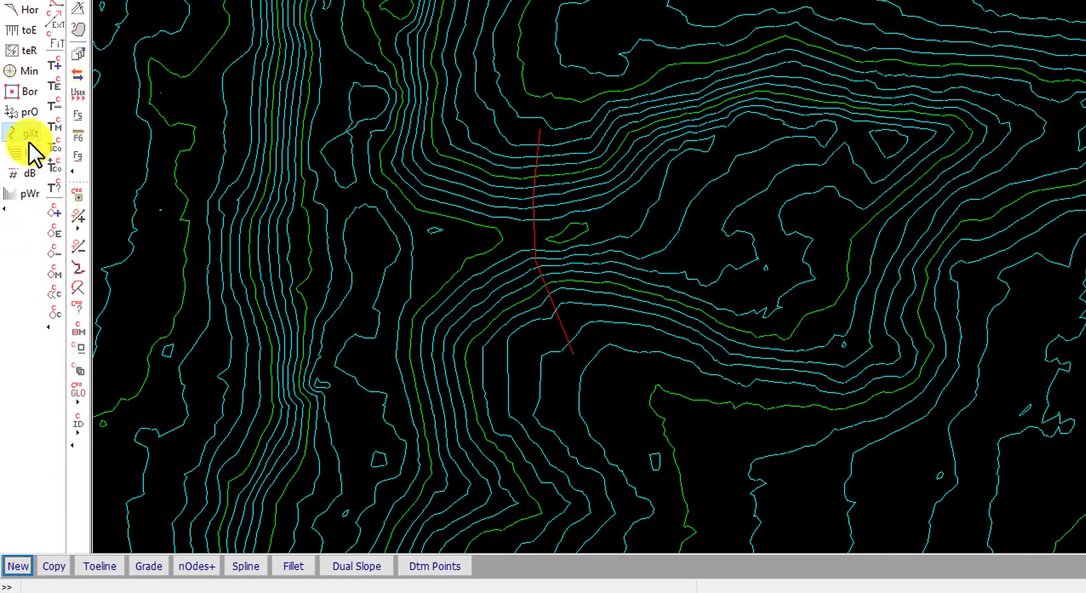
- Open the Quick dam calculations from the GXT string functions
click(29, 142)
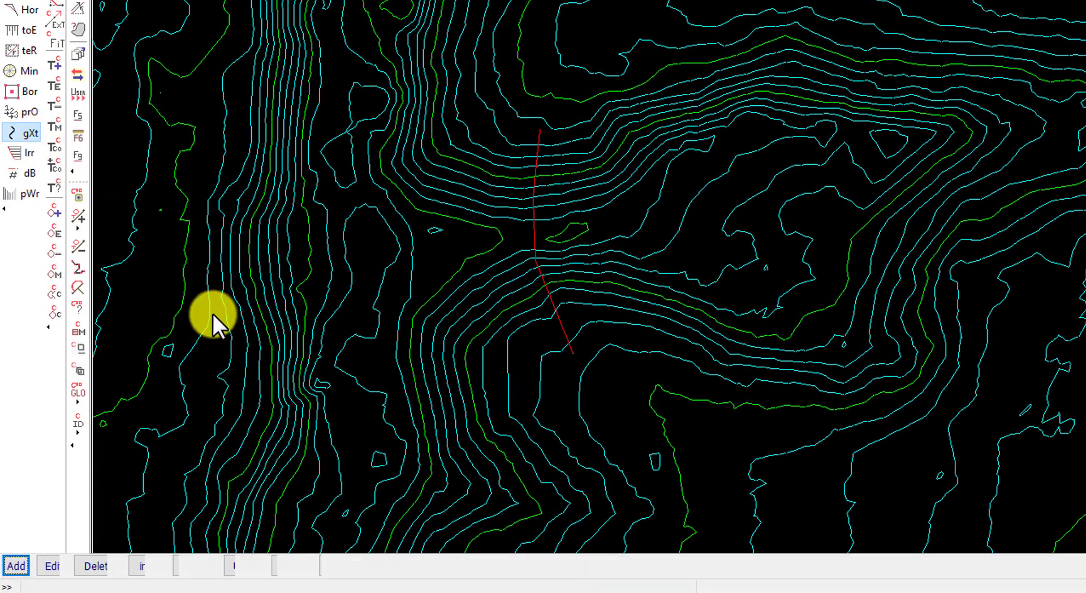
click(228, 564)
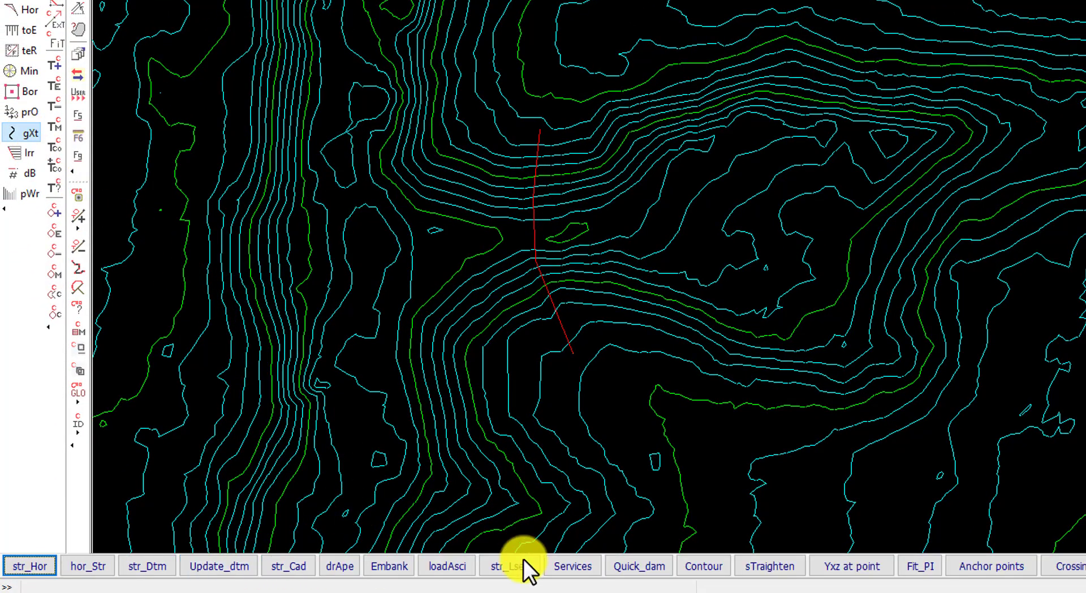
click(650, 569)
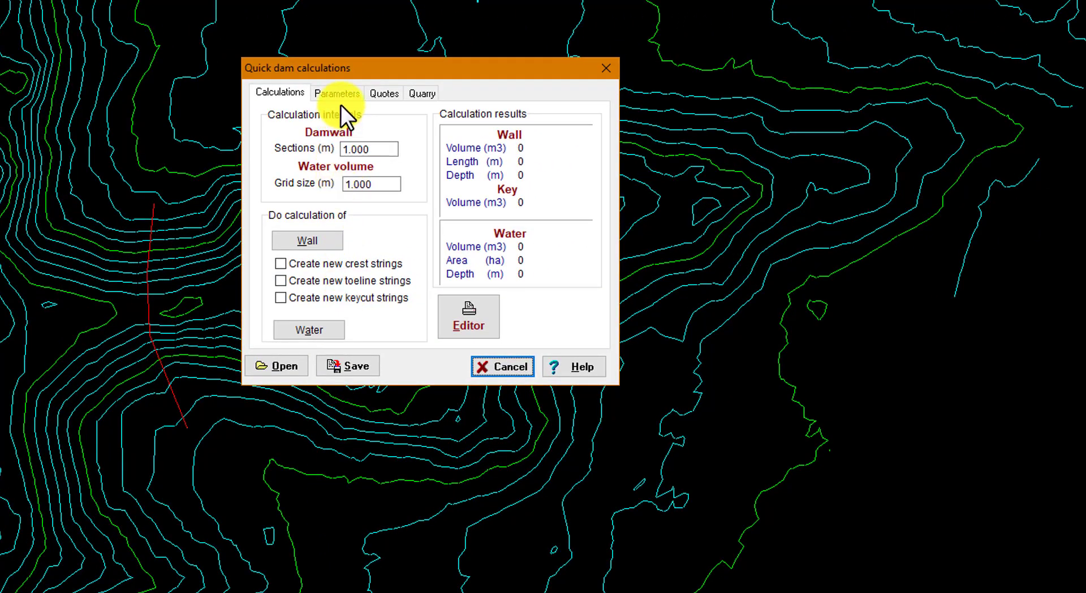
- Review the dam parameters for water level, wall crest, key dimensions, spillways, and wall and key slopes
click(344, 96)
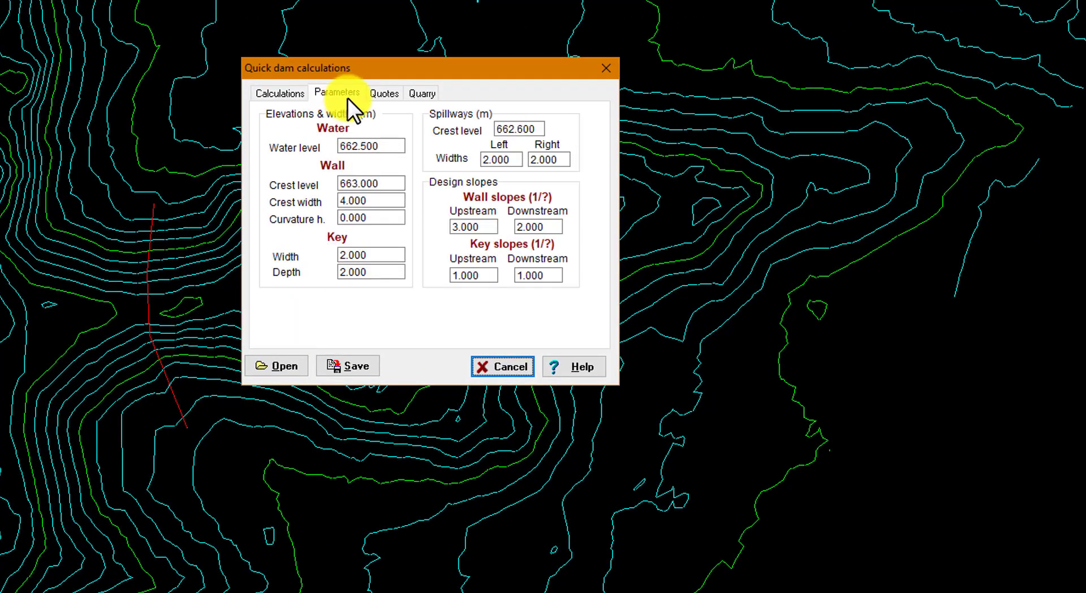
click(393, 146)
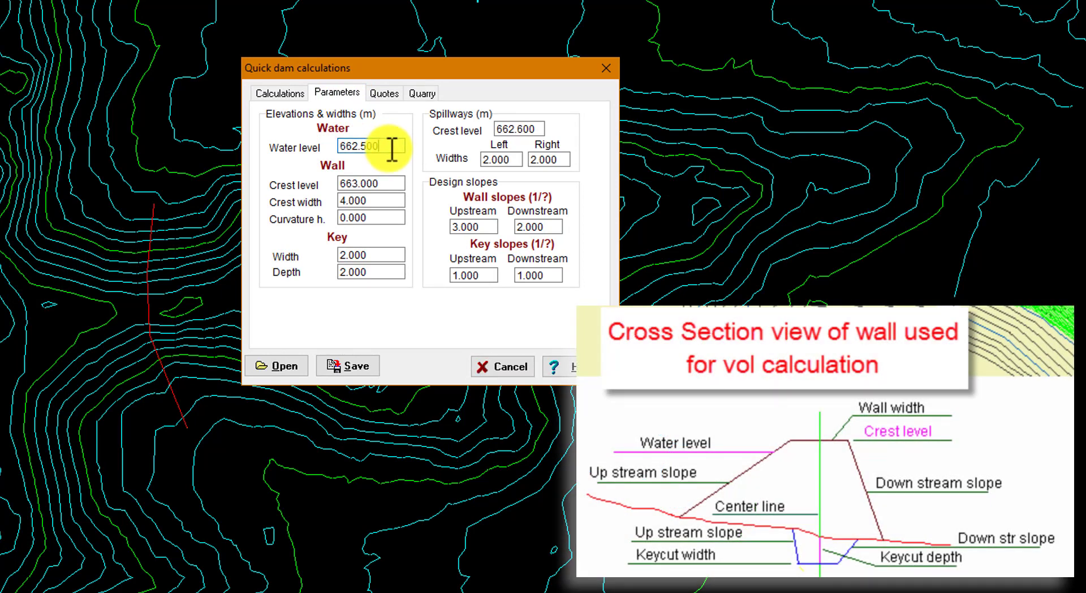
click(390, 184)
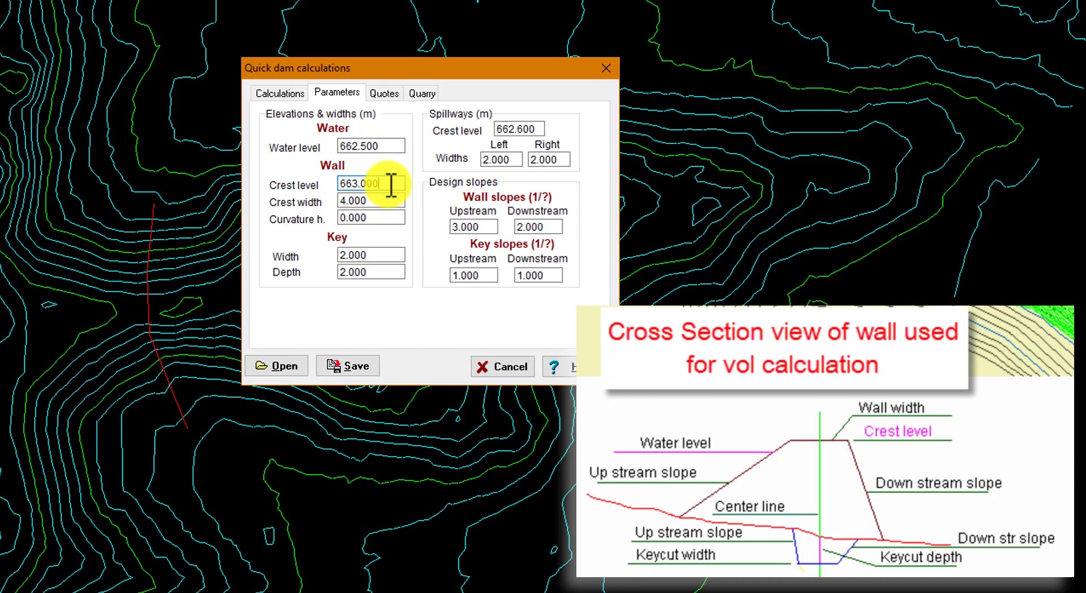
click(388, 200)
key(Tab)
key(Tab)
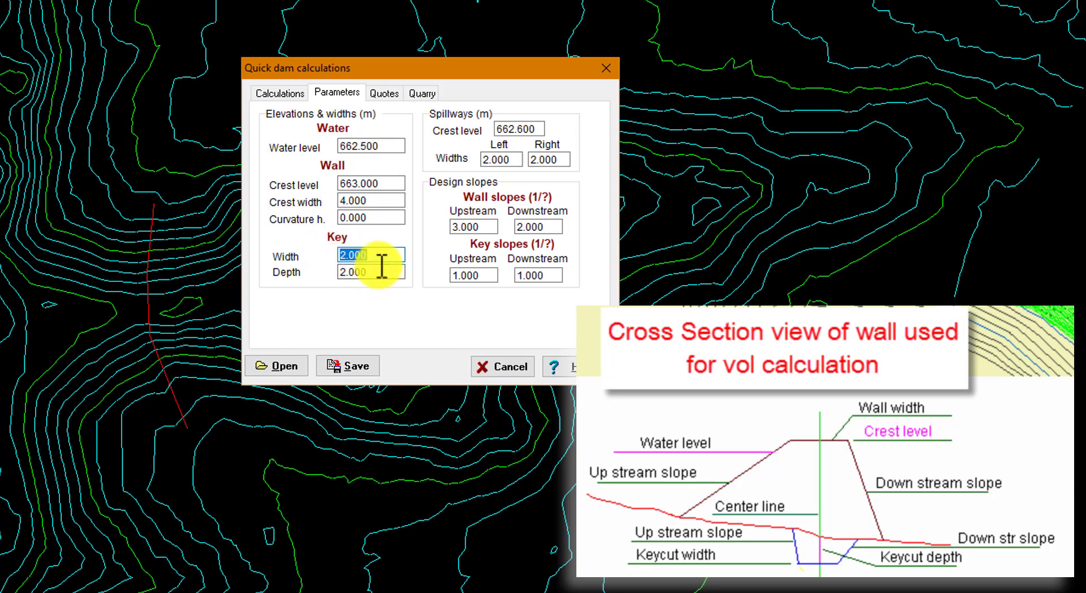
key(Tab)
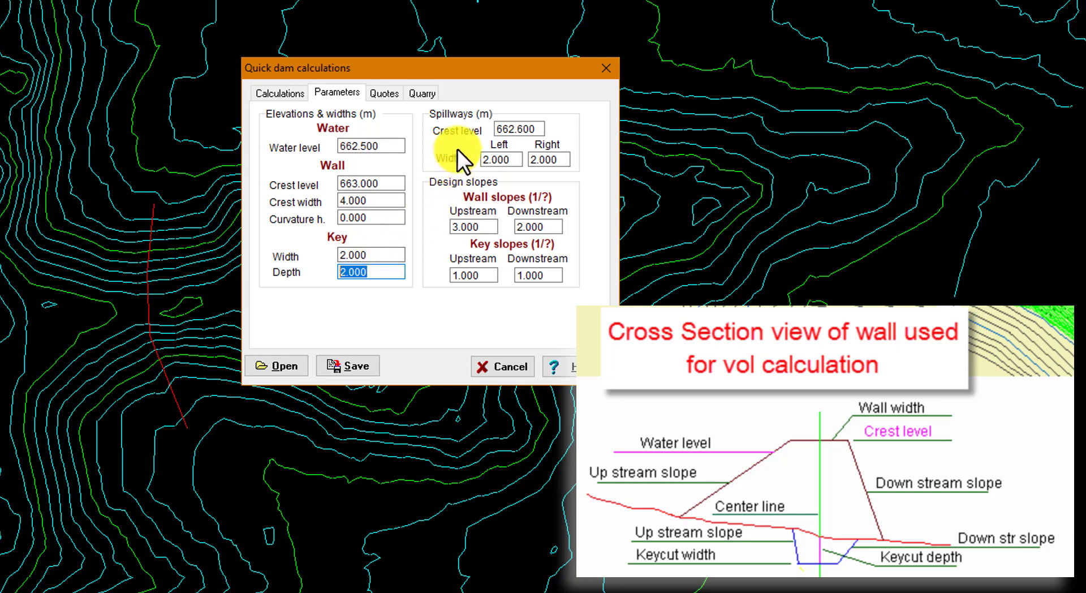
drag(536, 129, 496, 129)
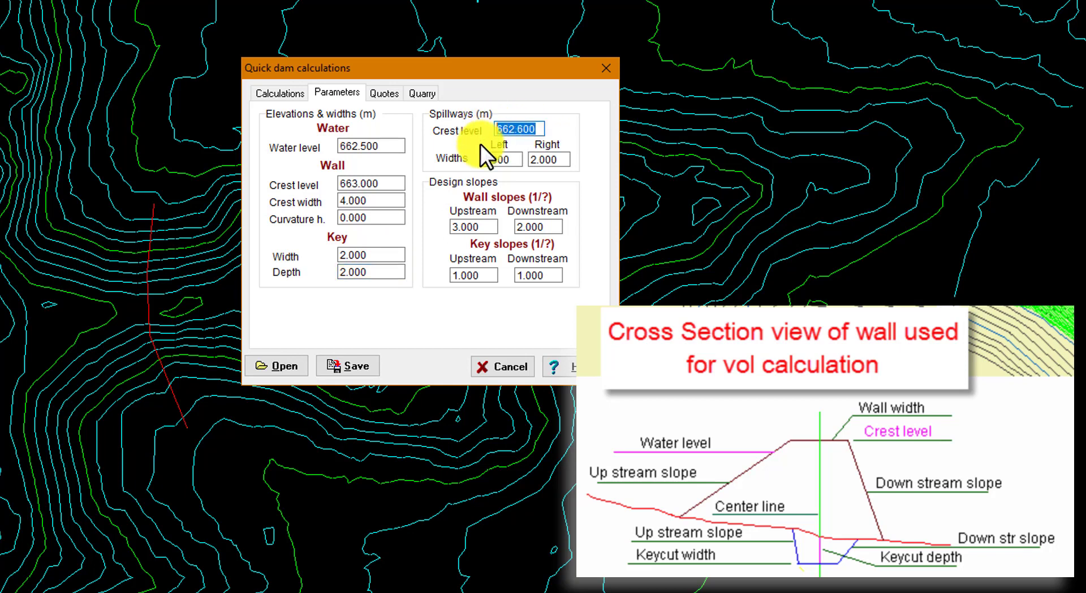
click(514, 161)
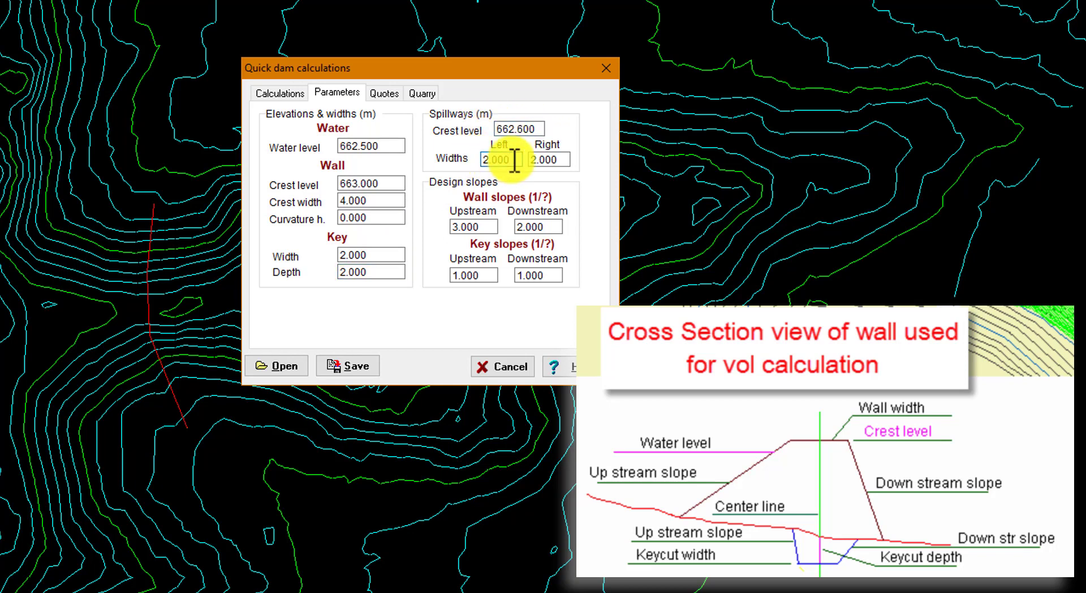
click(564, 161)
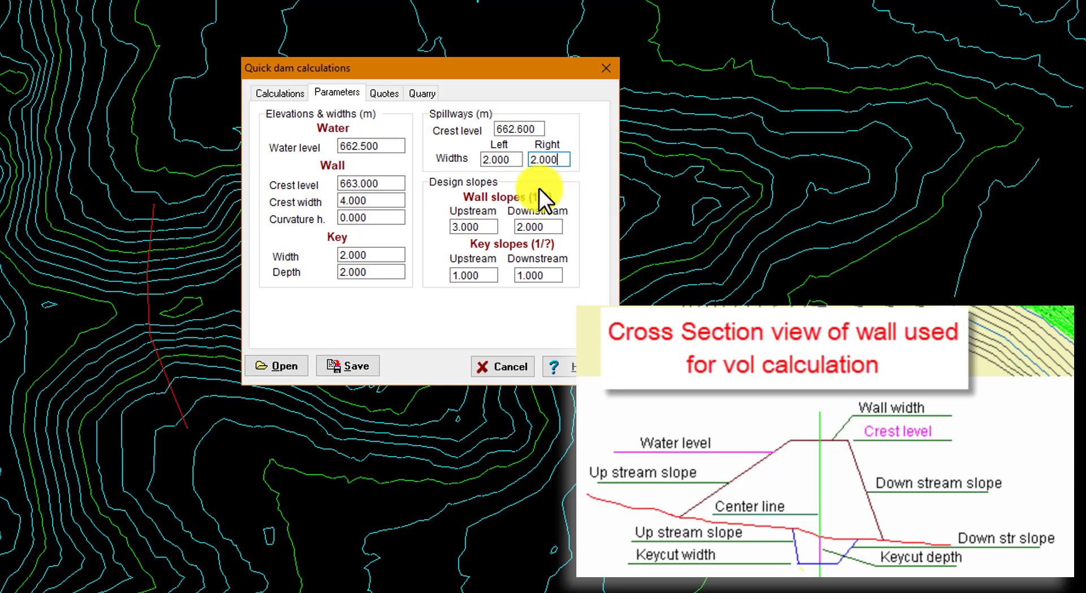
click(497, 227)
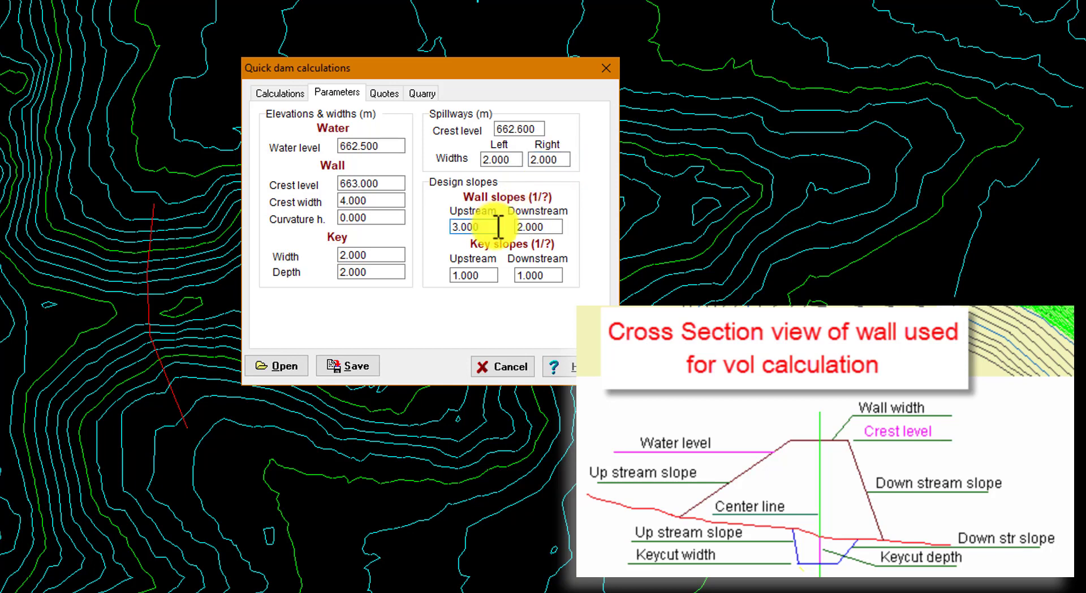
click(487, 276)
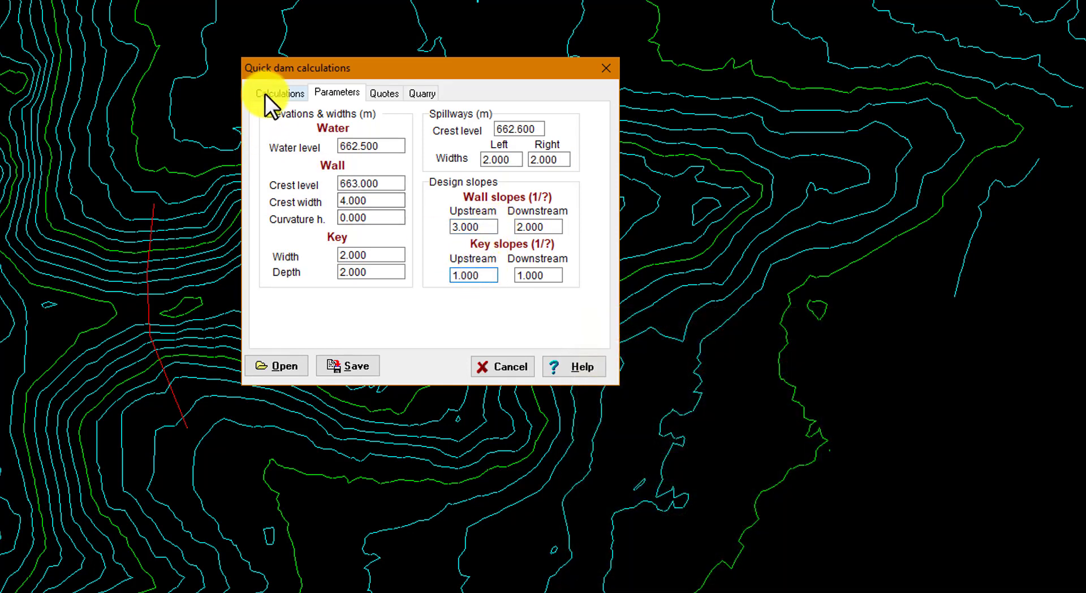
- Calculate the dam wall along the crest string with 1.000 m sections, keeping the water grid size at 1.000 m
click(264, 93)
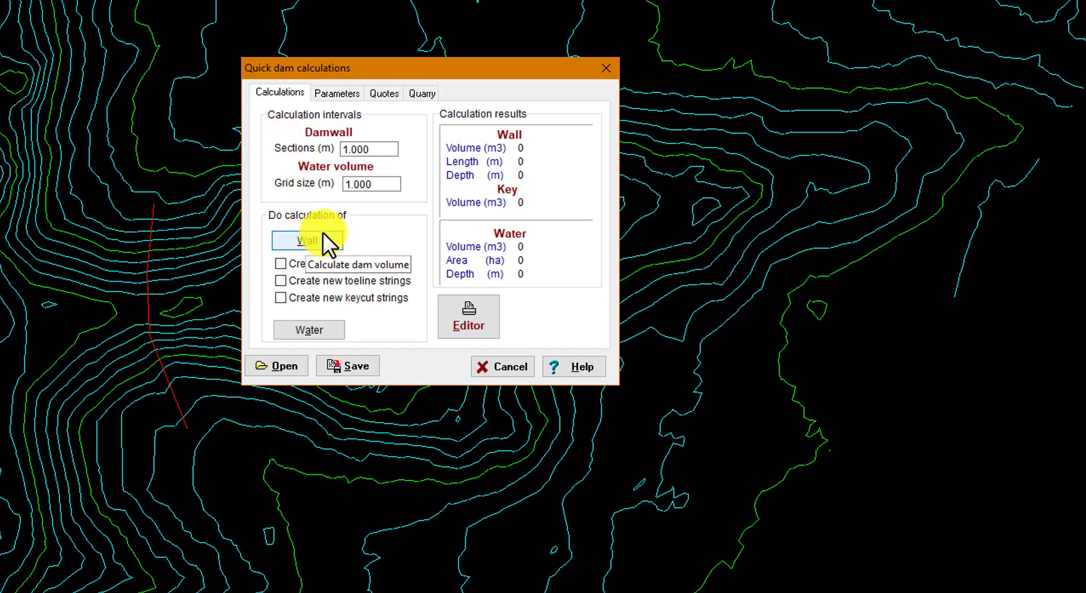
drag(385, 152, 323, 150)
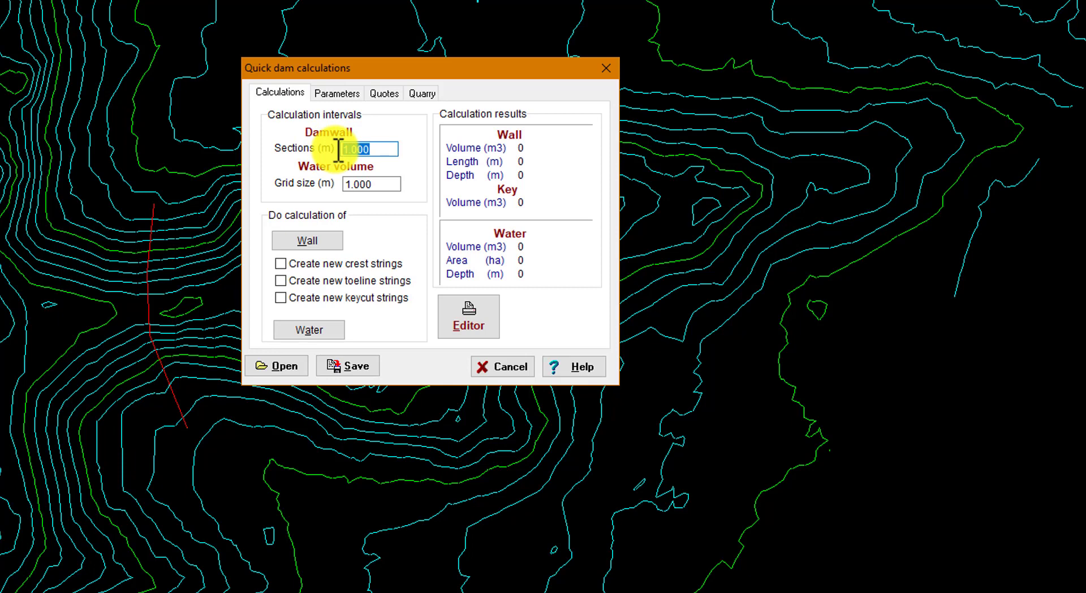
click(391, 150)
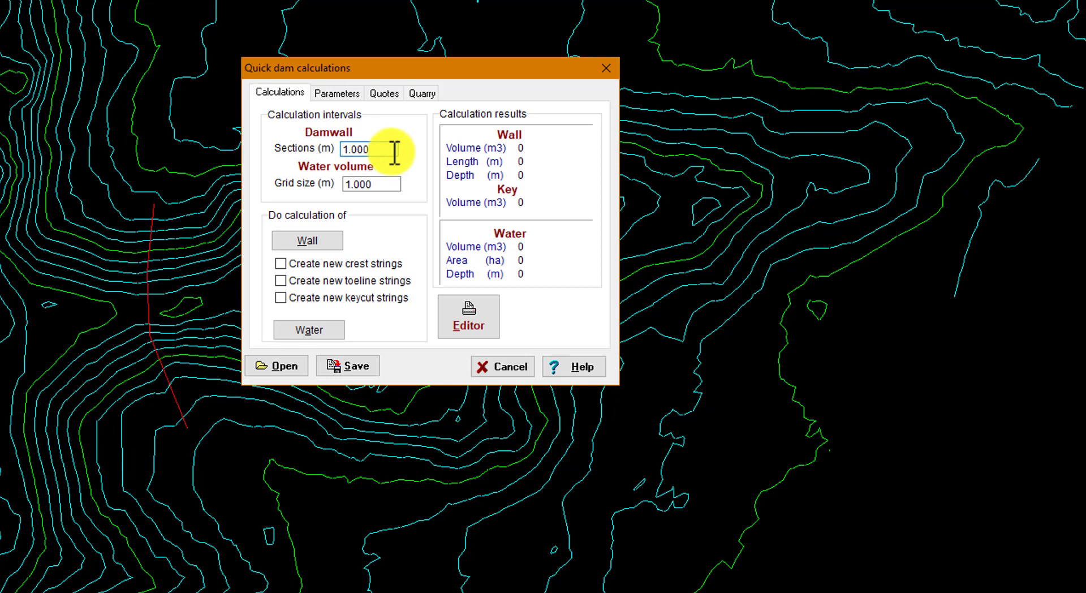
click(389, 185)
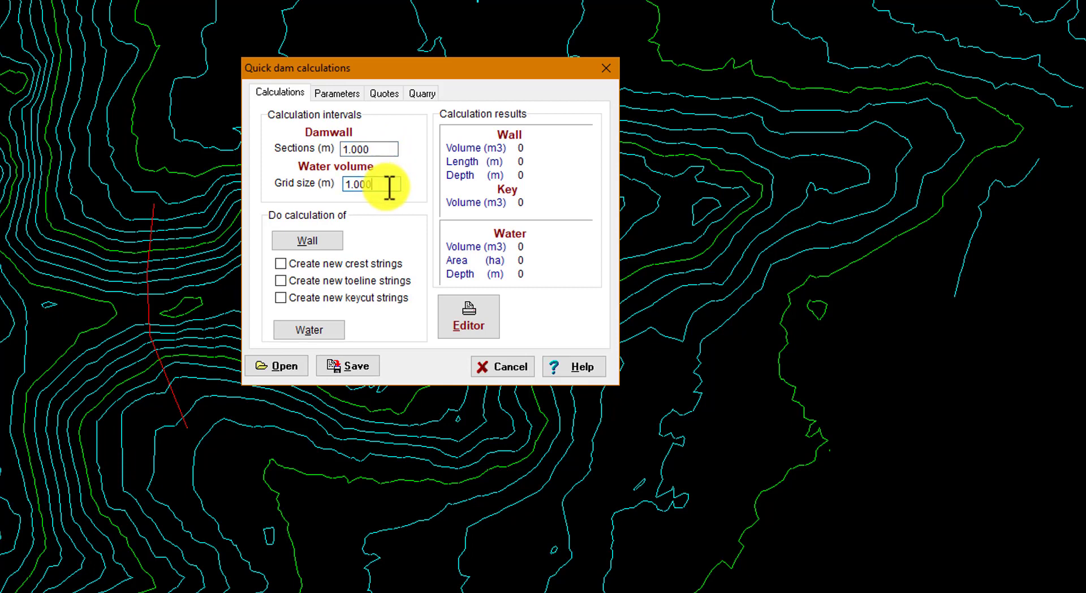
click(318, 239)
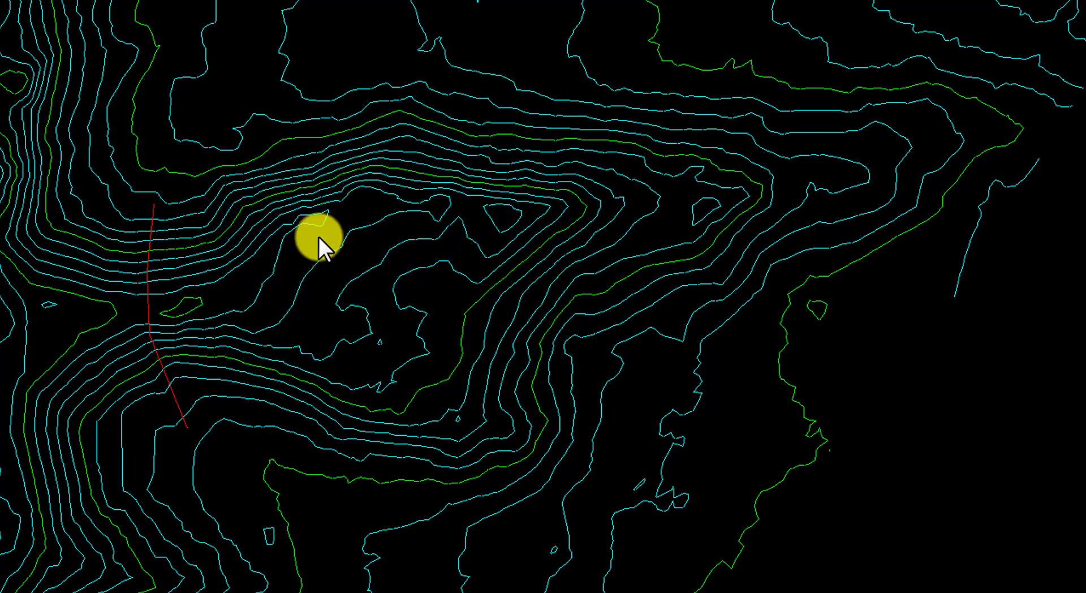
click(151, 214)
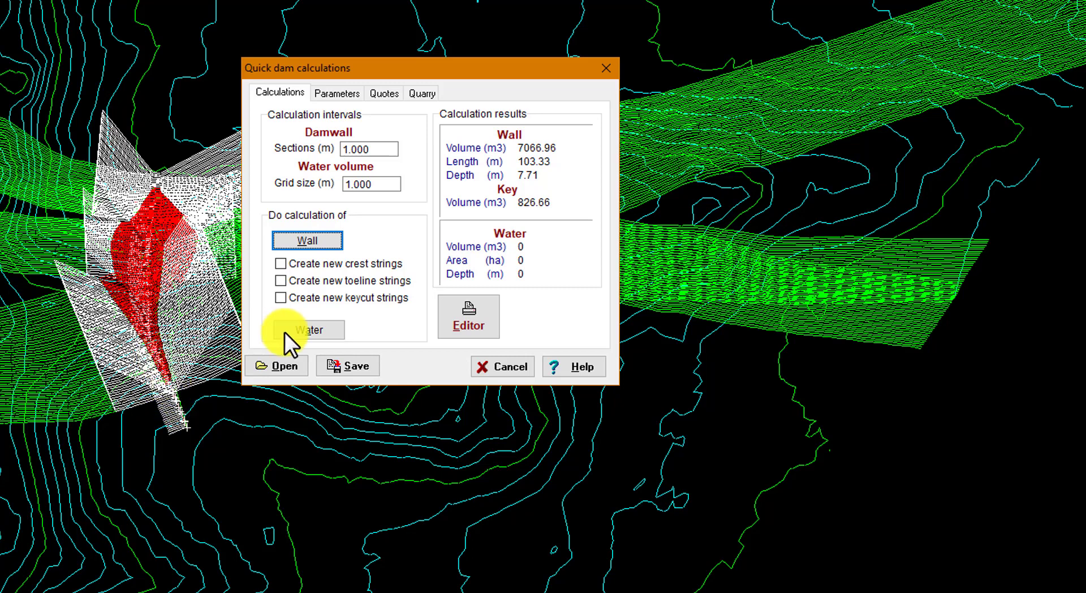
- Start the water volume calculation and keep the F5 display on elevation of the active project
click(315, 331)
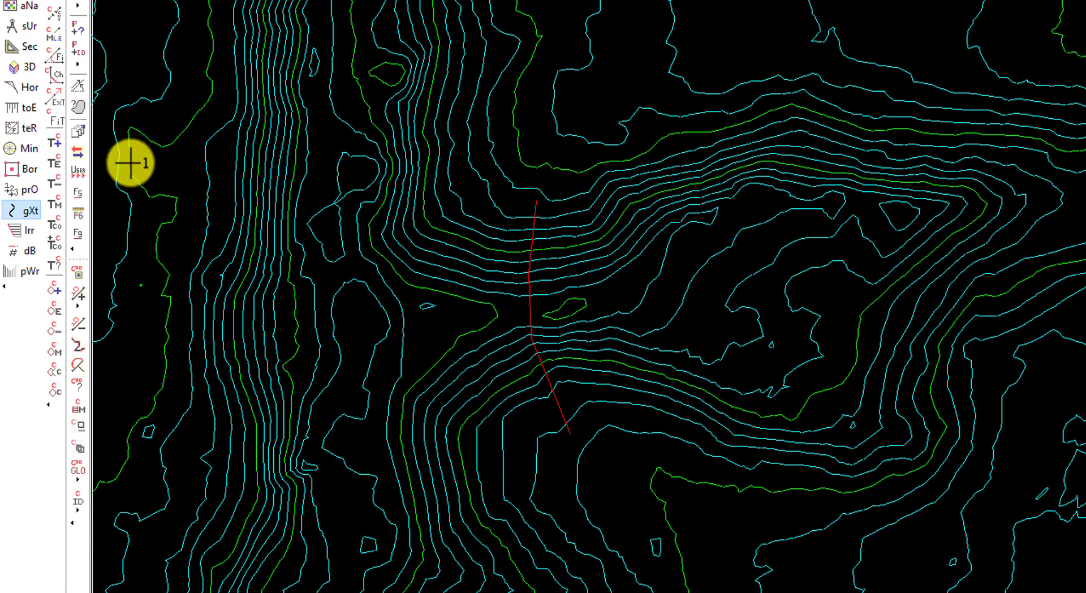
click(75, 193)
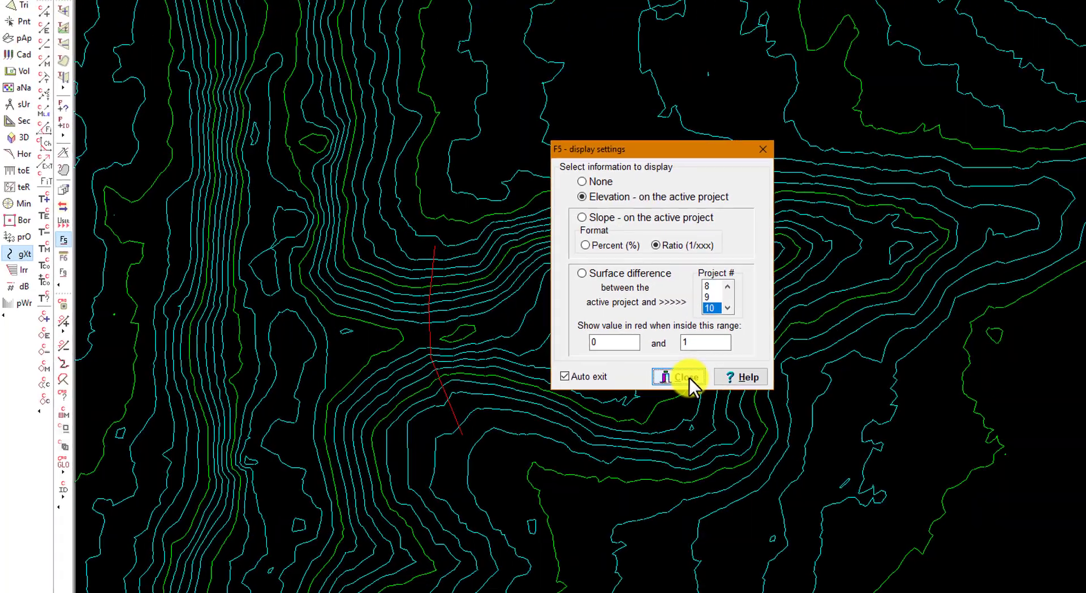
click(849, 363)
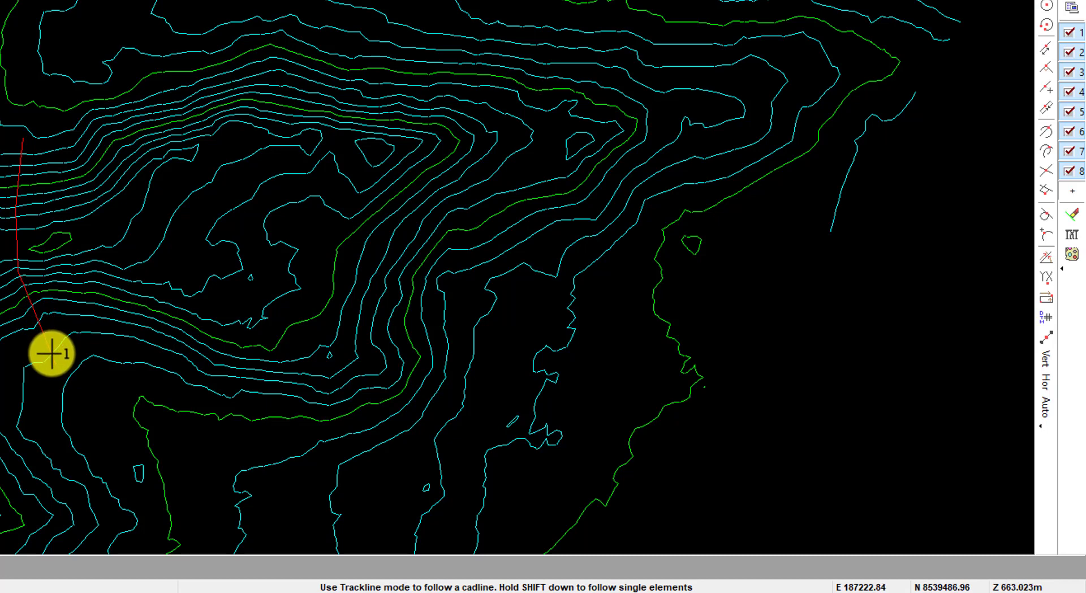
- Define the water calculation area from the crest's GXT string
right_click(29, 154)
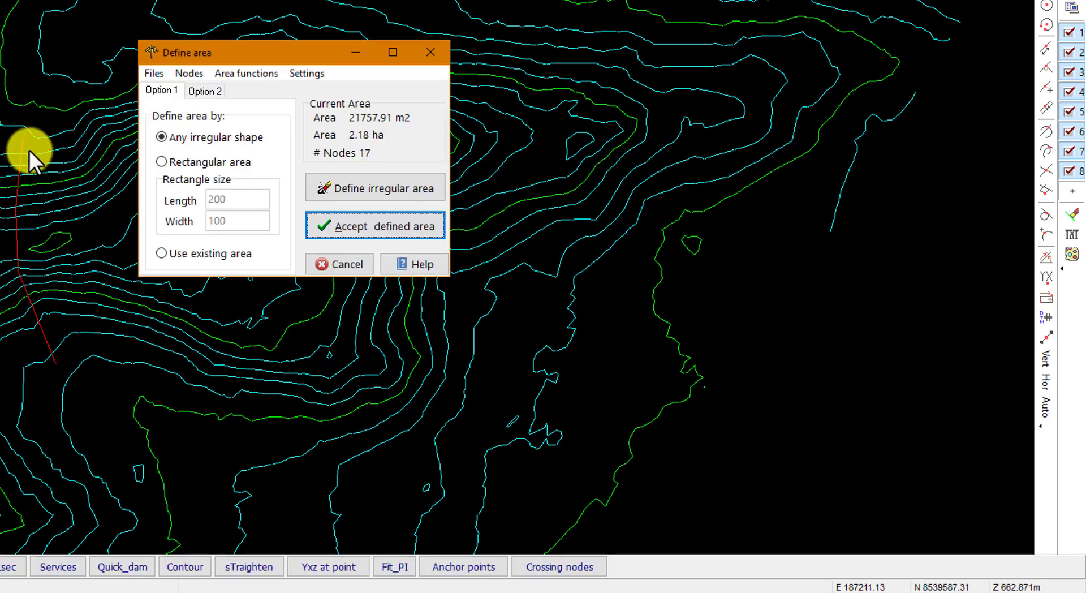
click(204, 91)
click(375, 192)
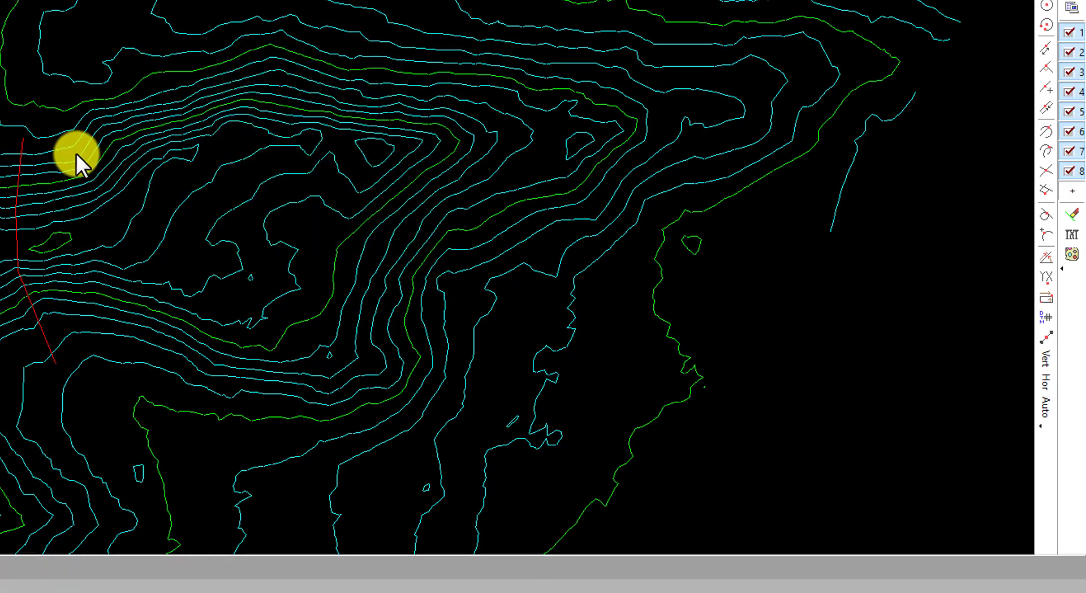
click(102, 237)
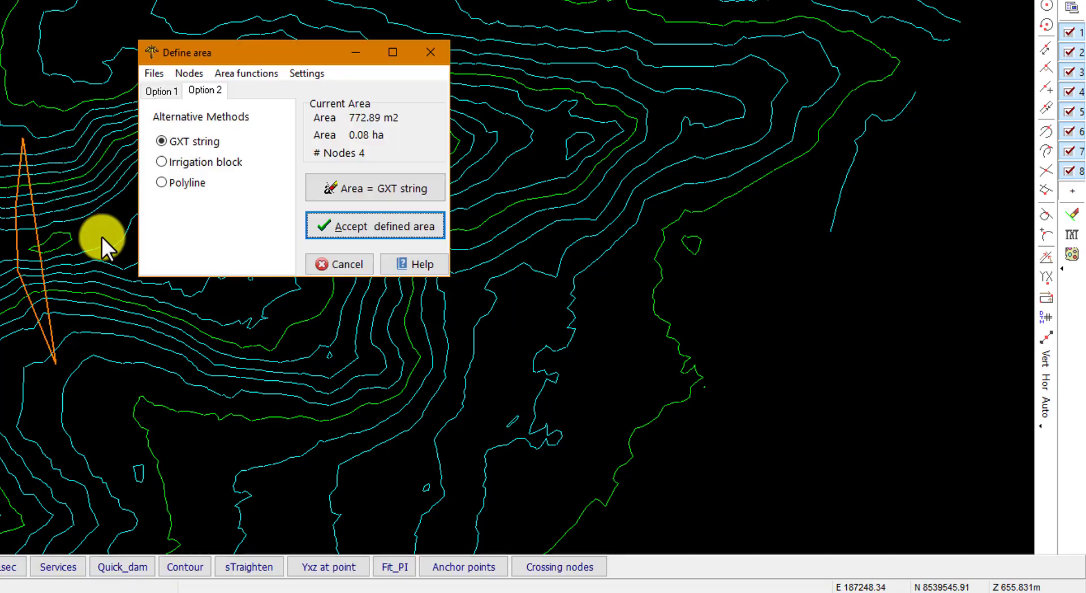
- Add four nodes to the calculation area so its boundary extends from the crest line around the upstream basin
click(192, 74)
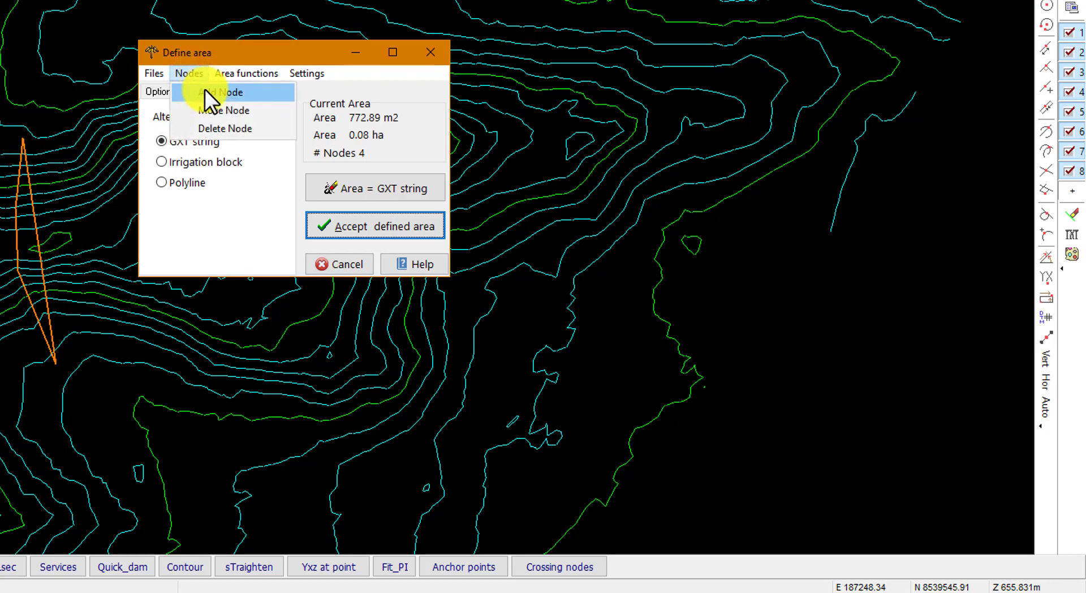
click(207, 91)
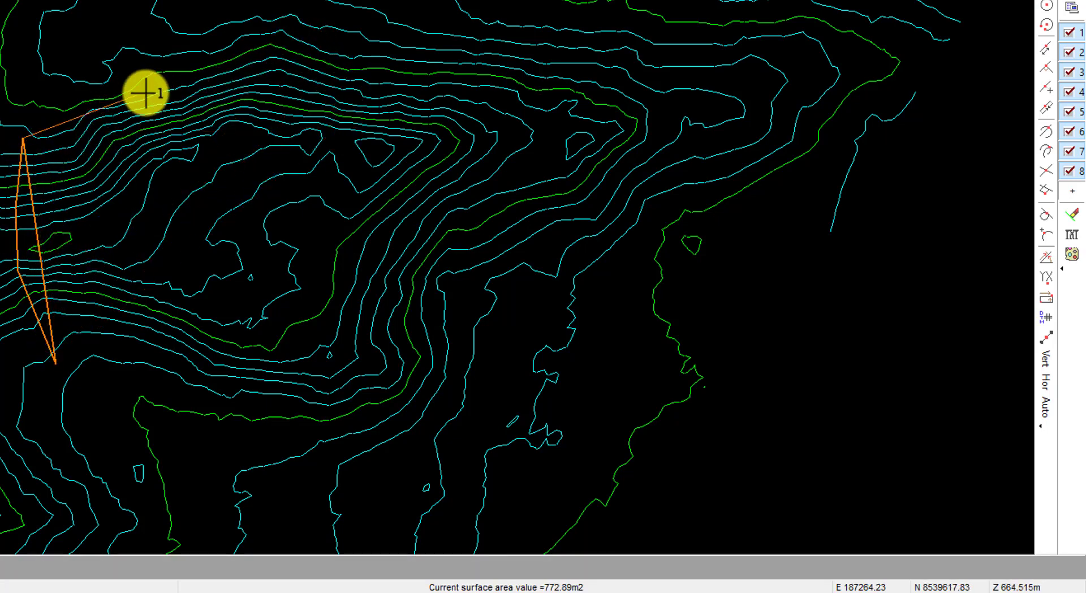
click(176, 79)
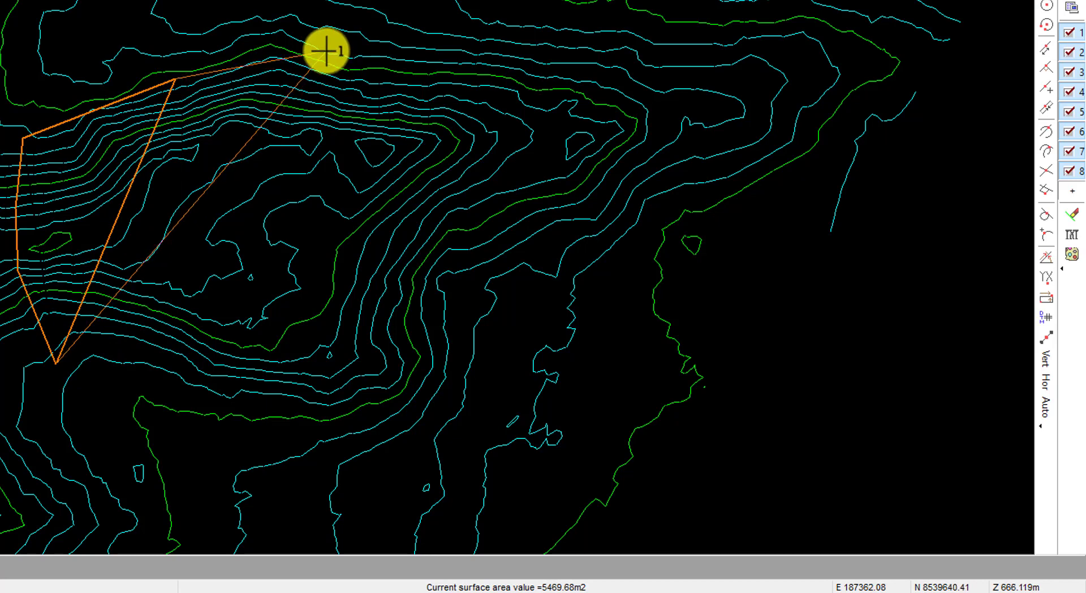
click(306, 56)
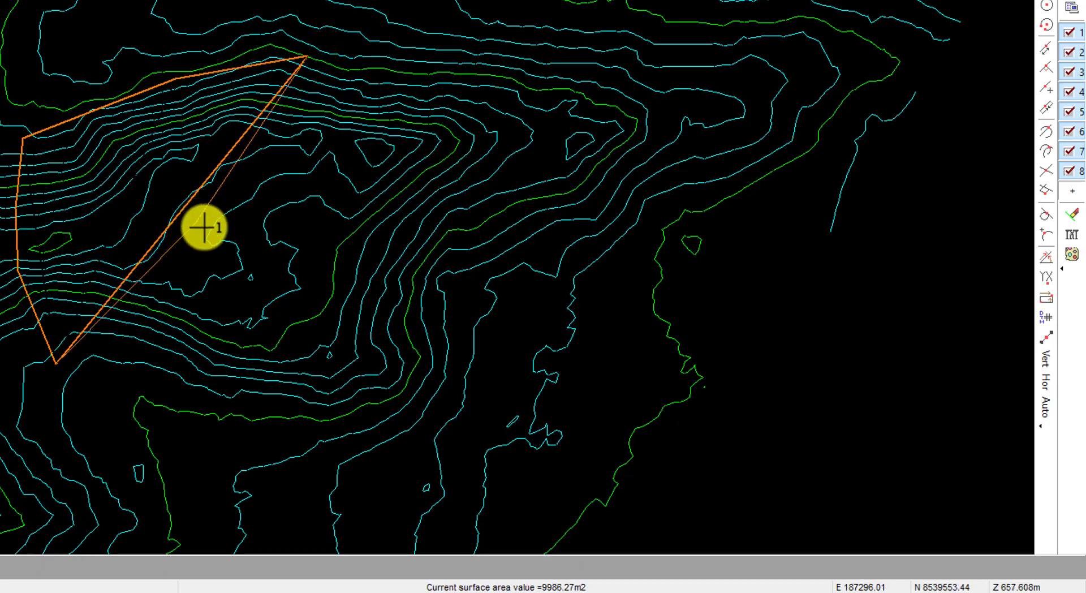
click(590, 90)
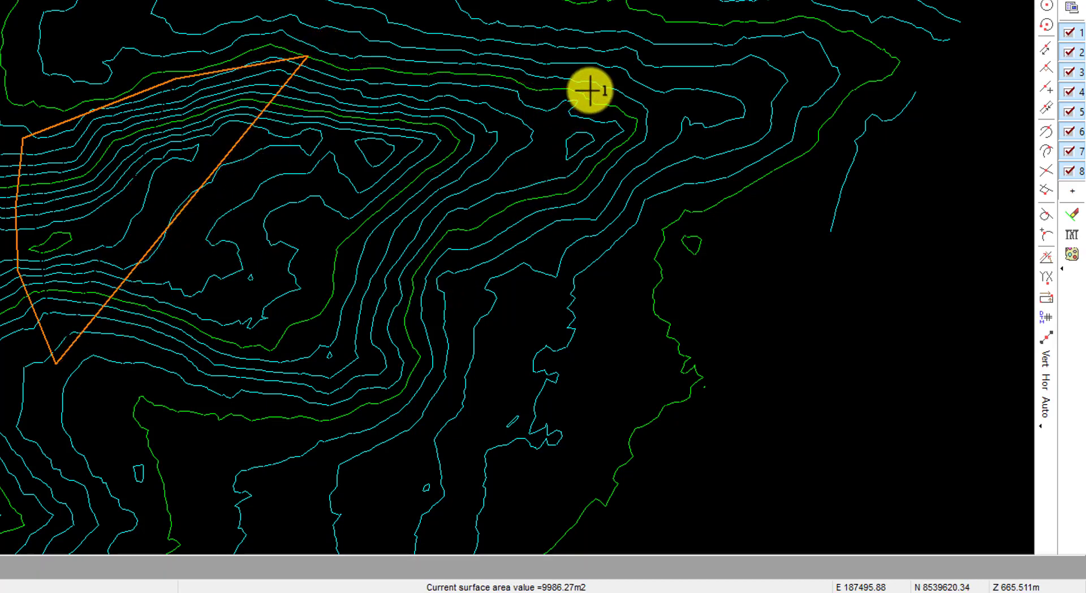
click(111, 351)
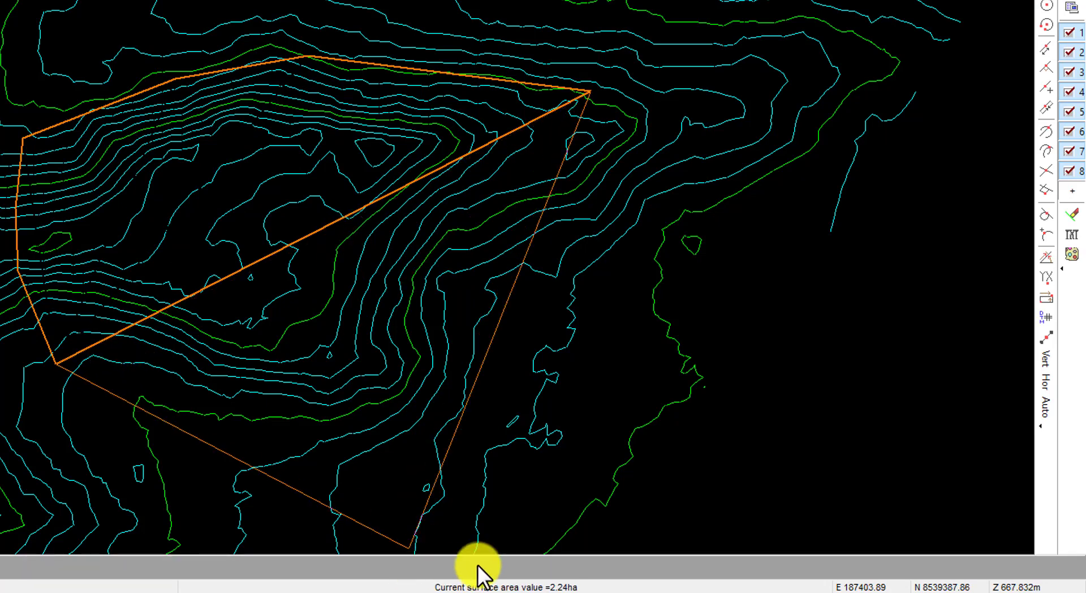
click(520, 523)
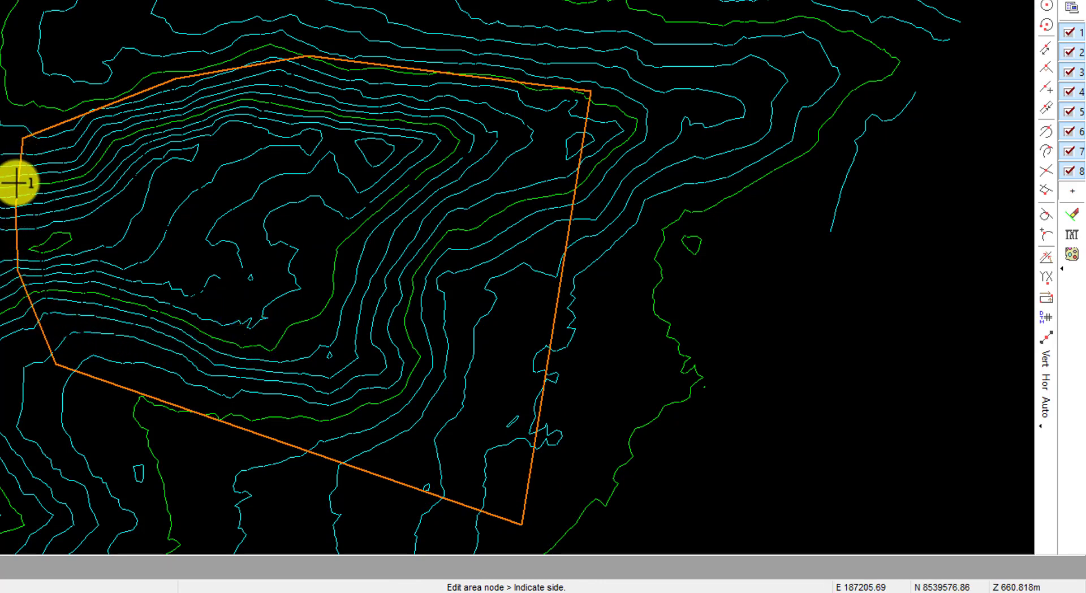
- Finish editing the calculation area and compute the water volume stored behind the wall on a 1.000 m grid
click(56, 358)
click(345, 228)
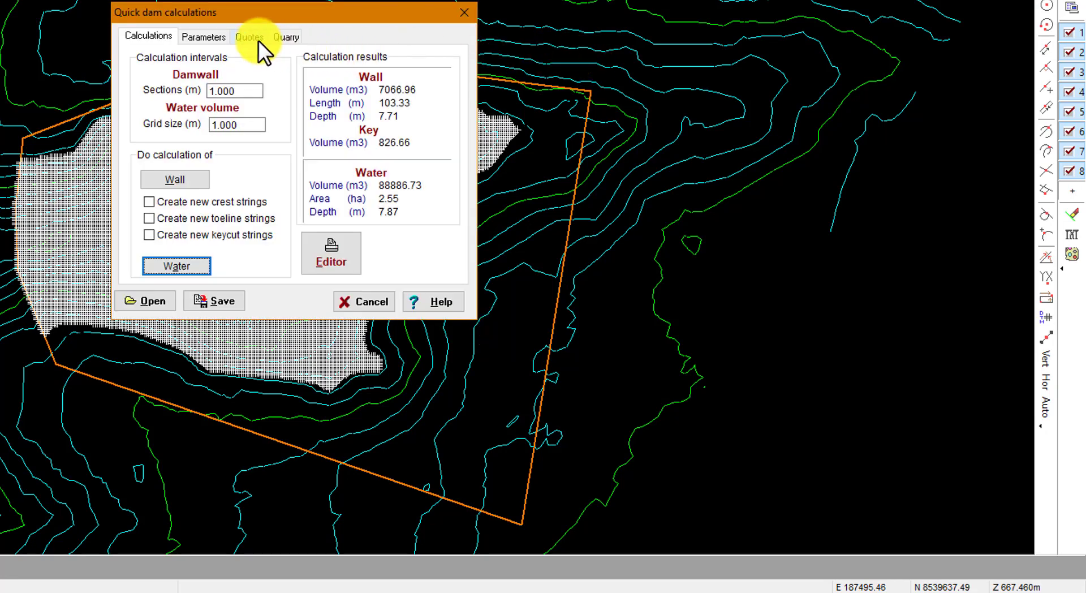
- Review the dam's level, width and slope parameters and the calculation results, and close the quick dam calculations
click(220, 36)
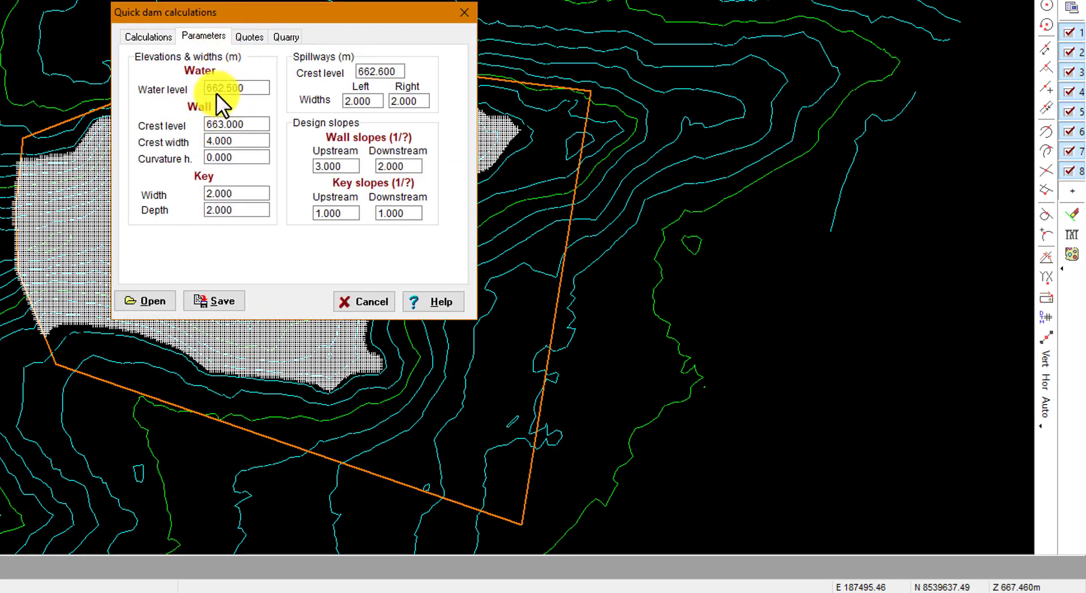
click(154, 36)
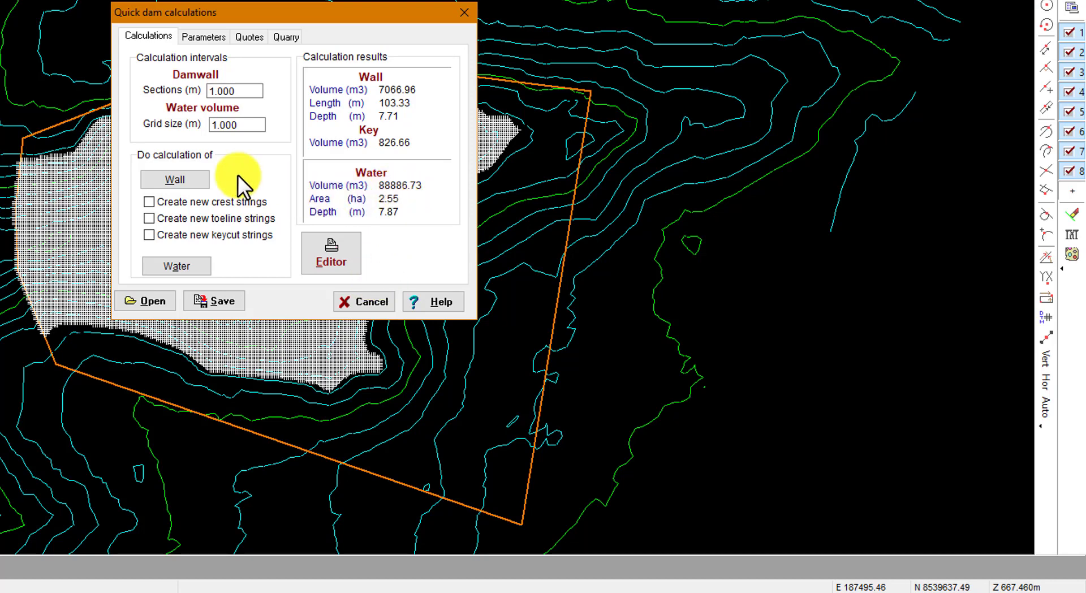
click(372, 301)
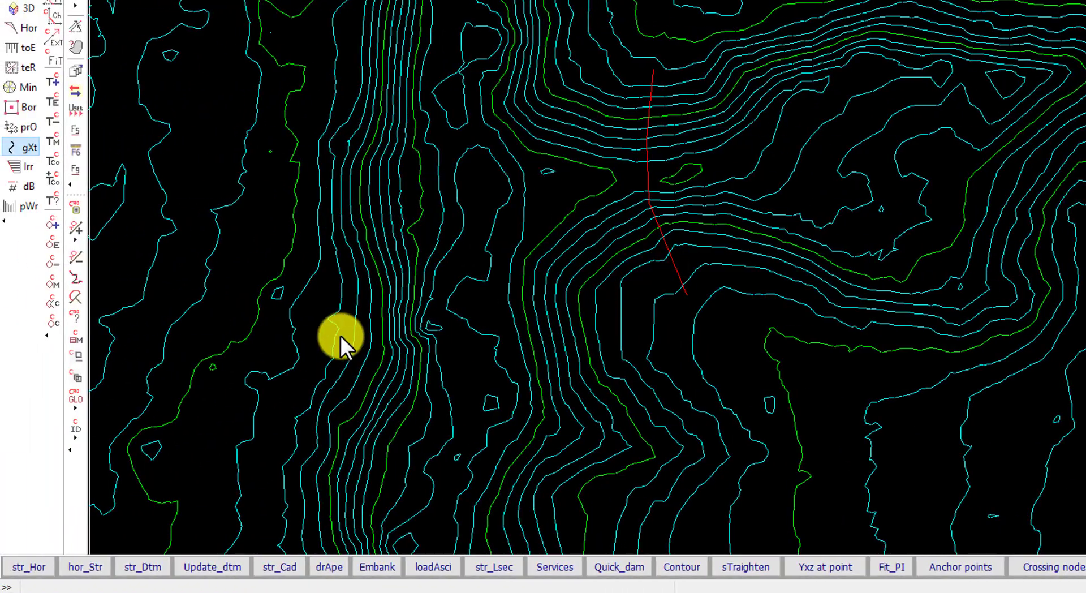
- Move the entire crest string downstream to the narrower valley section, away from the basin
click(33, 153)
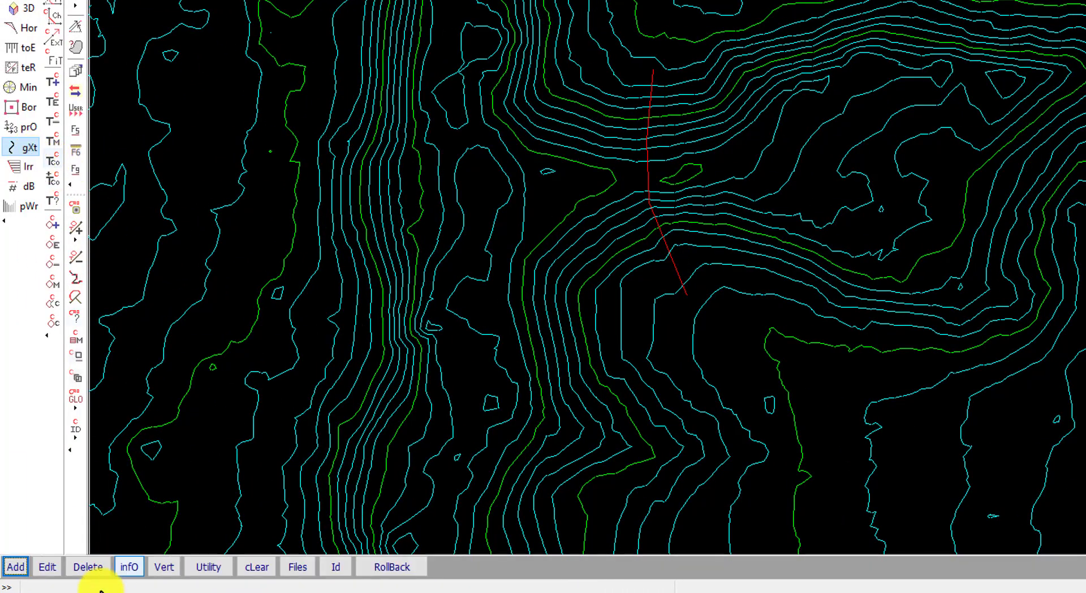
click(48, 566)
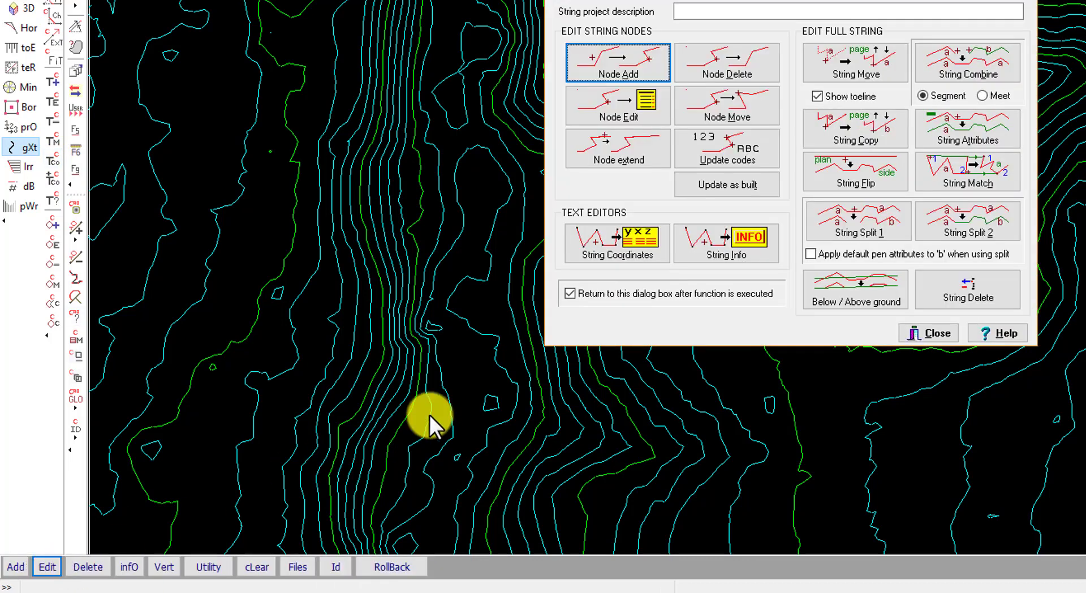
click(851, 71)
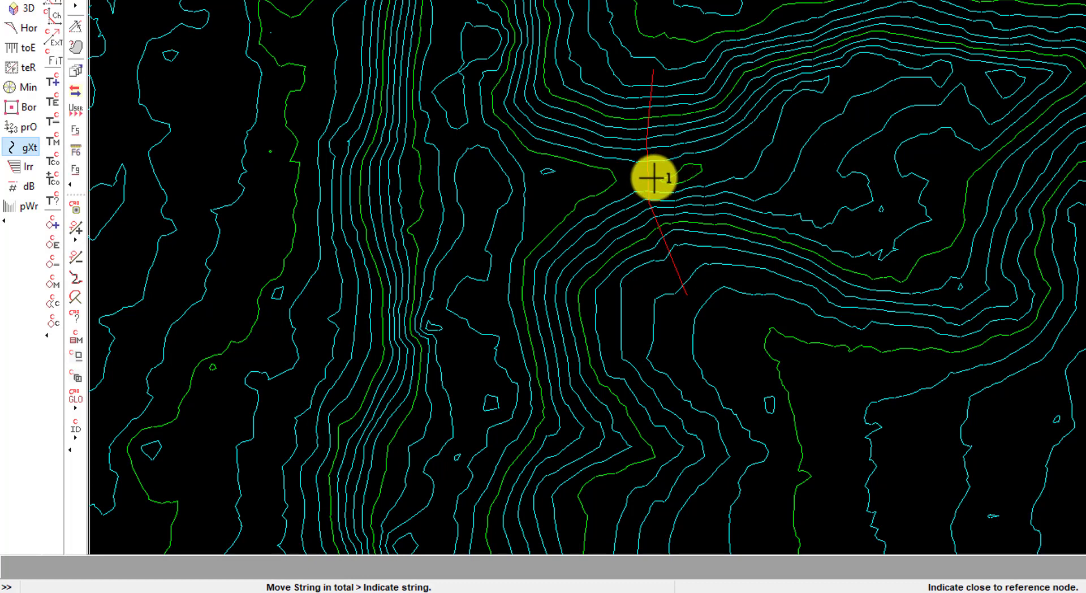
click(654, 178)
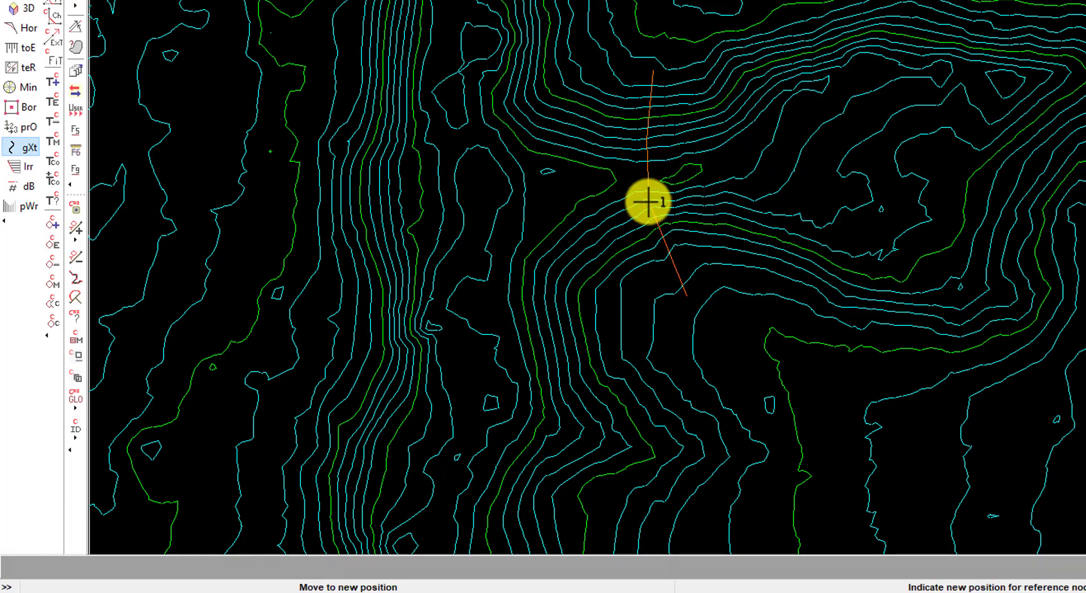
click(604, 179)
key(Escape)
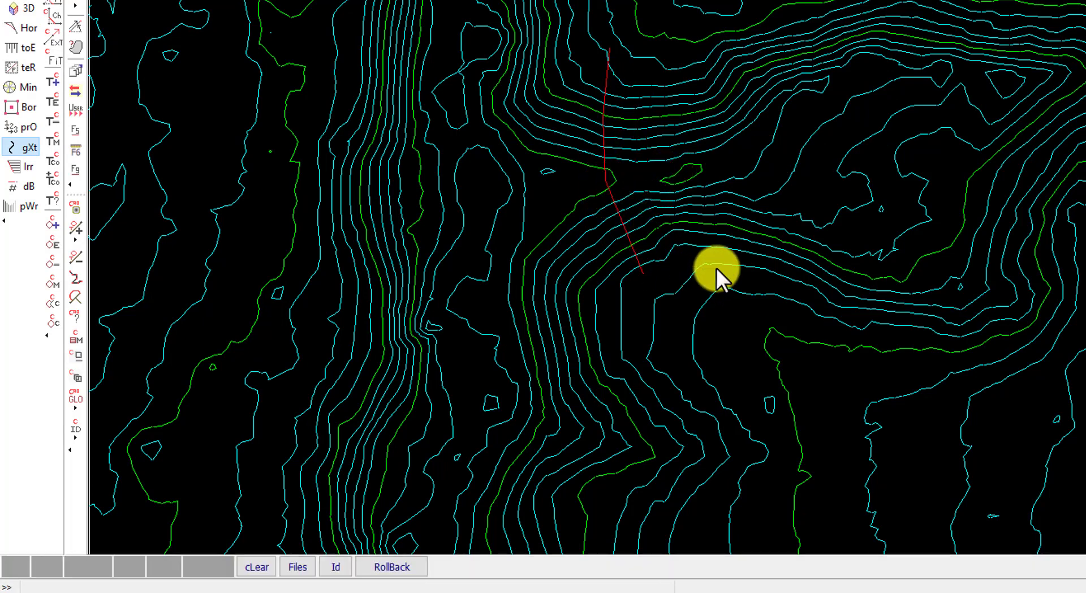
key(Escape)
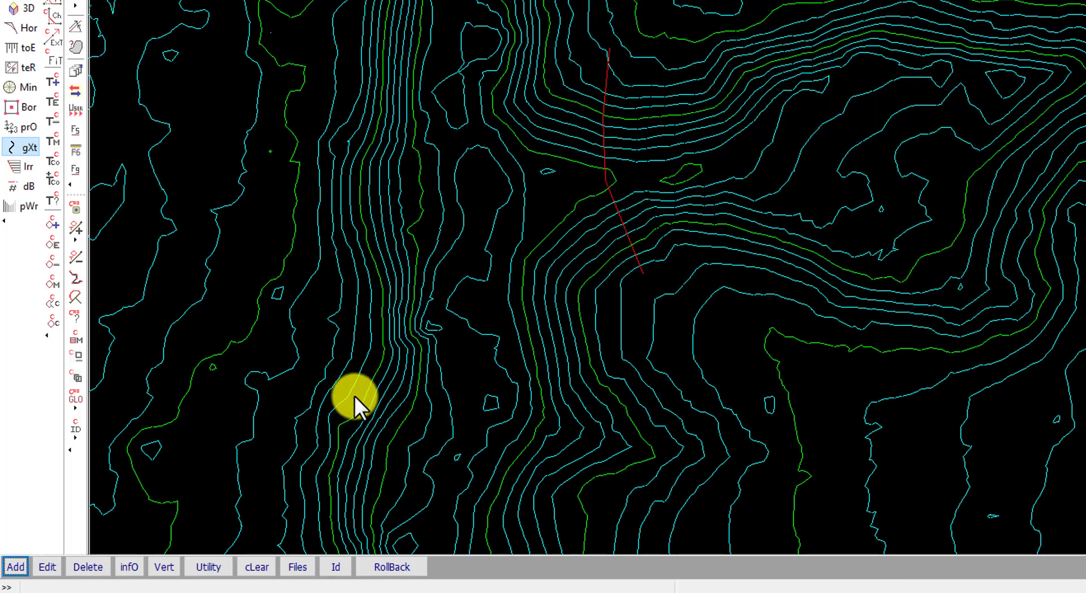
- Start a new quick dam calculation and compute the wall along the moved crest string with 1.000 m sections
click(303, 498)
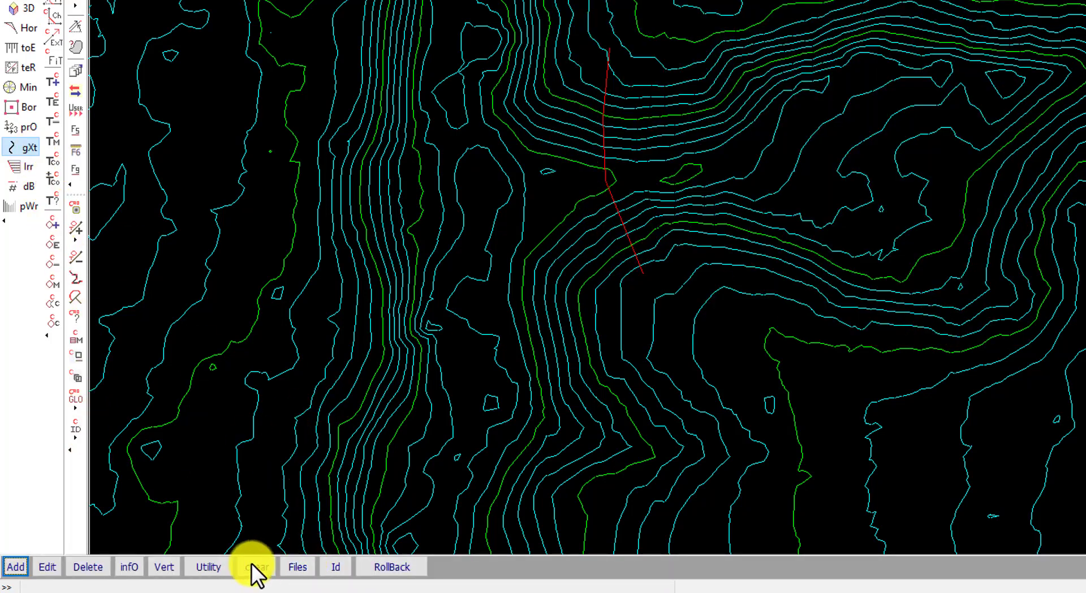
click(212, 562)
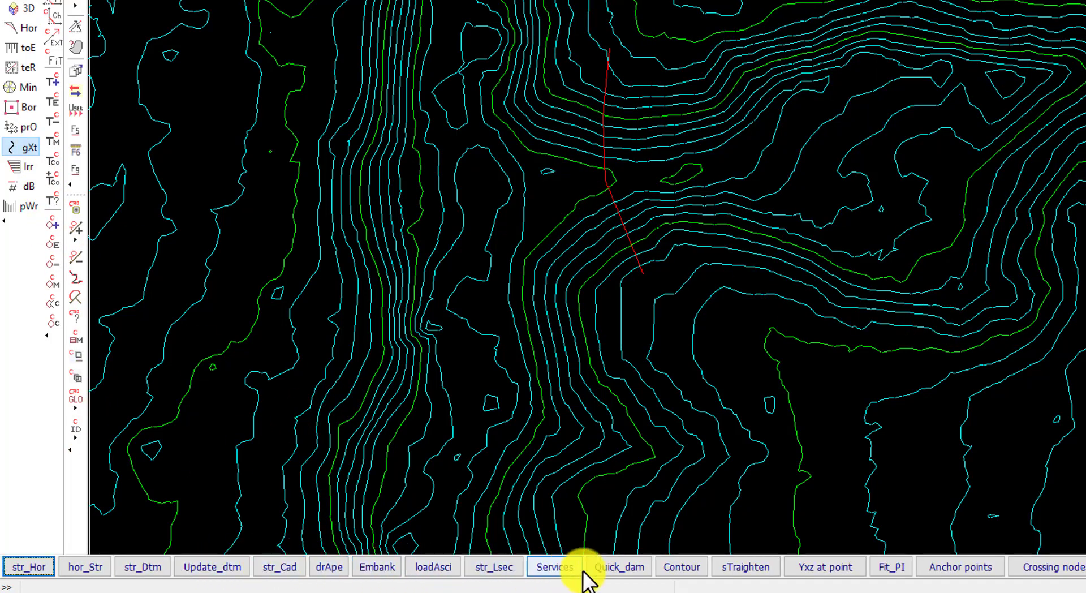
click(614, 568)
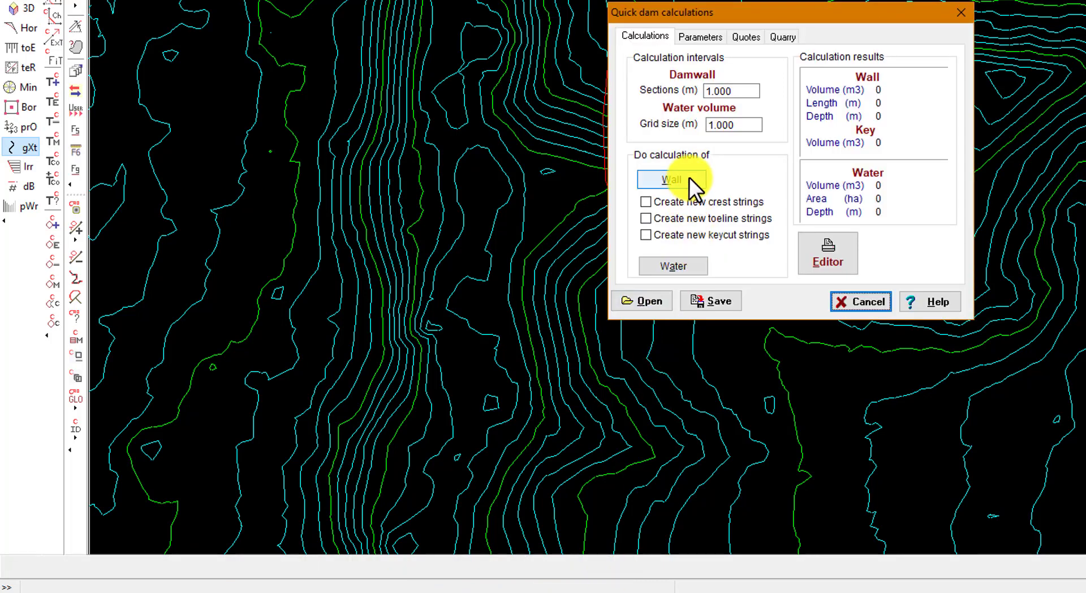
click(672, 179)
click(608, 54)
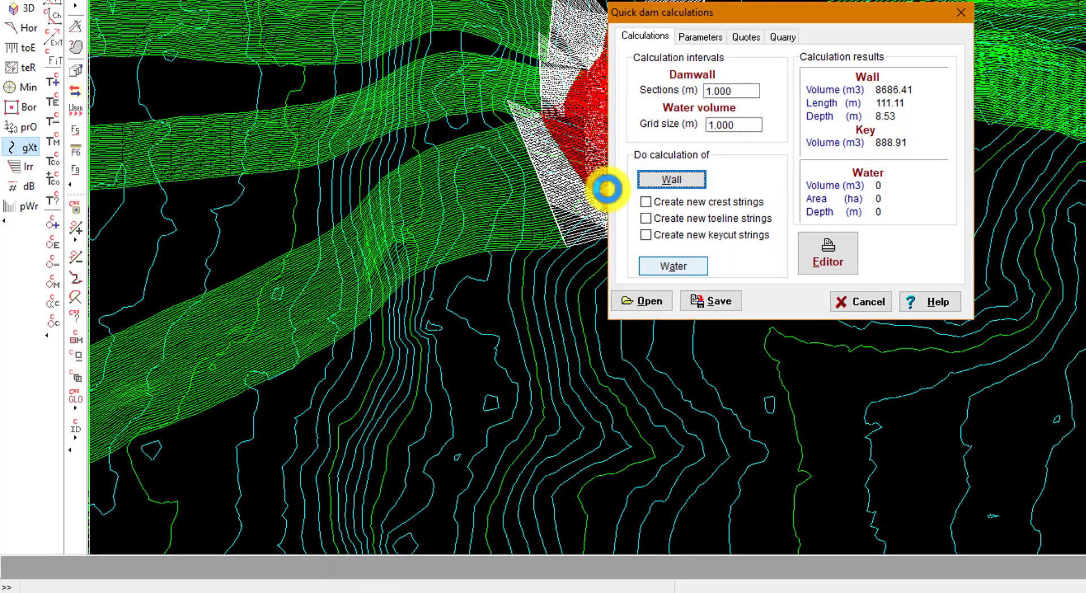
- Start the water volume calculation and redefine its area from the moved crest's GXT string
click(671, 264)
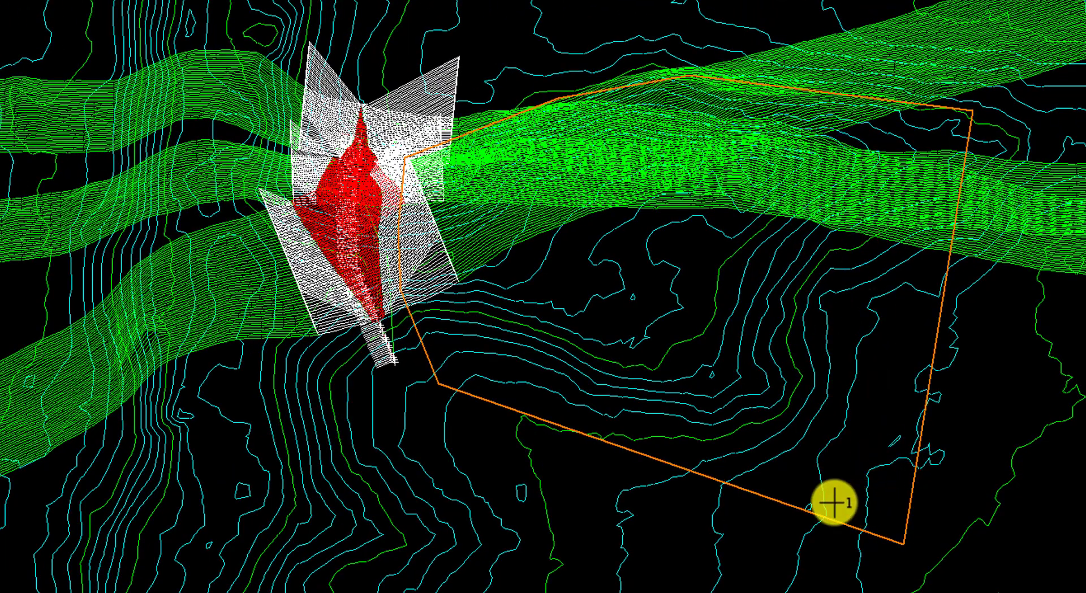
click(426, 248)
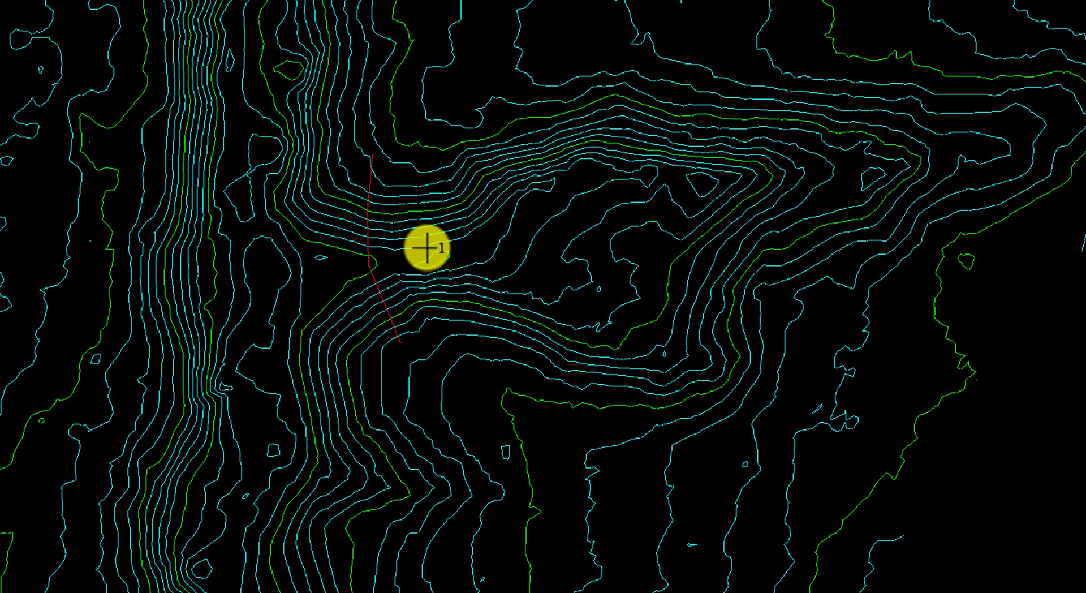
scroll(451, 263, up, 2)
right_click(484, 246)
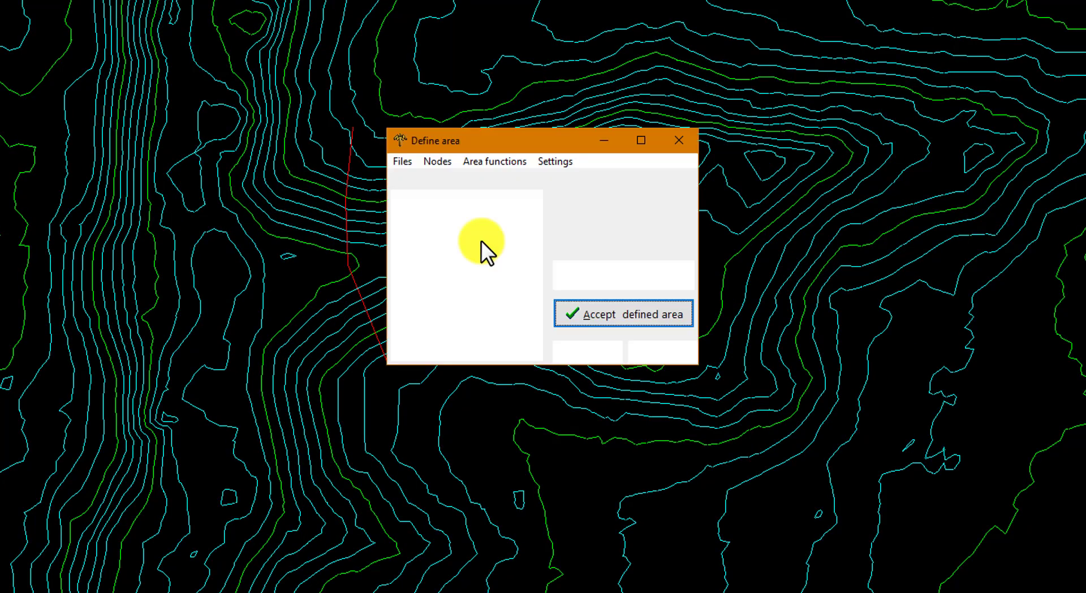
click(452, 179)
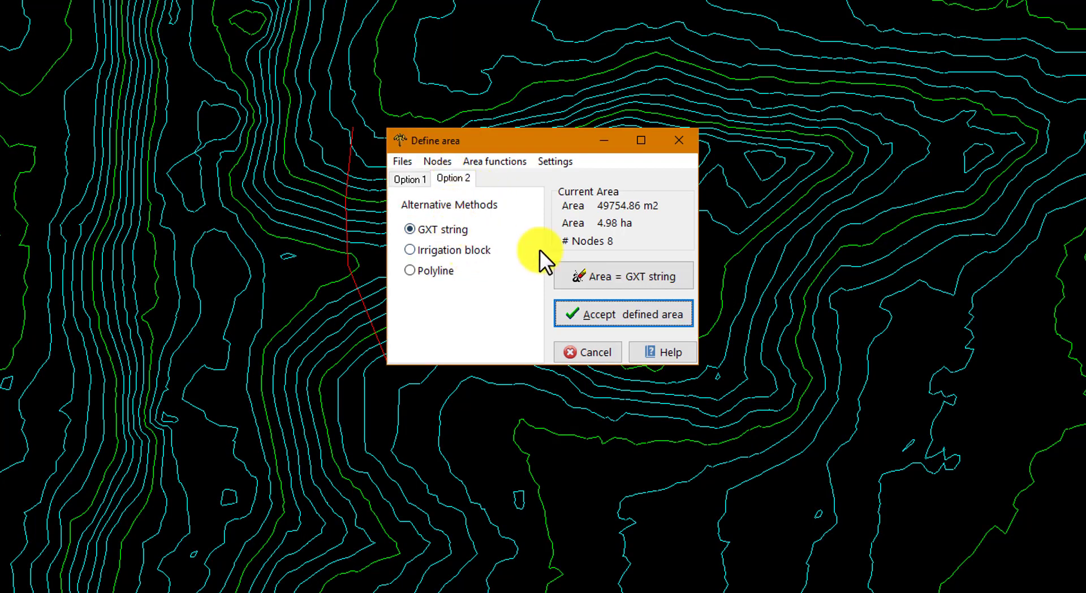
click(626, 276)
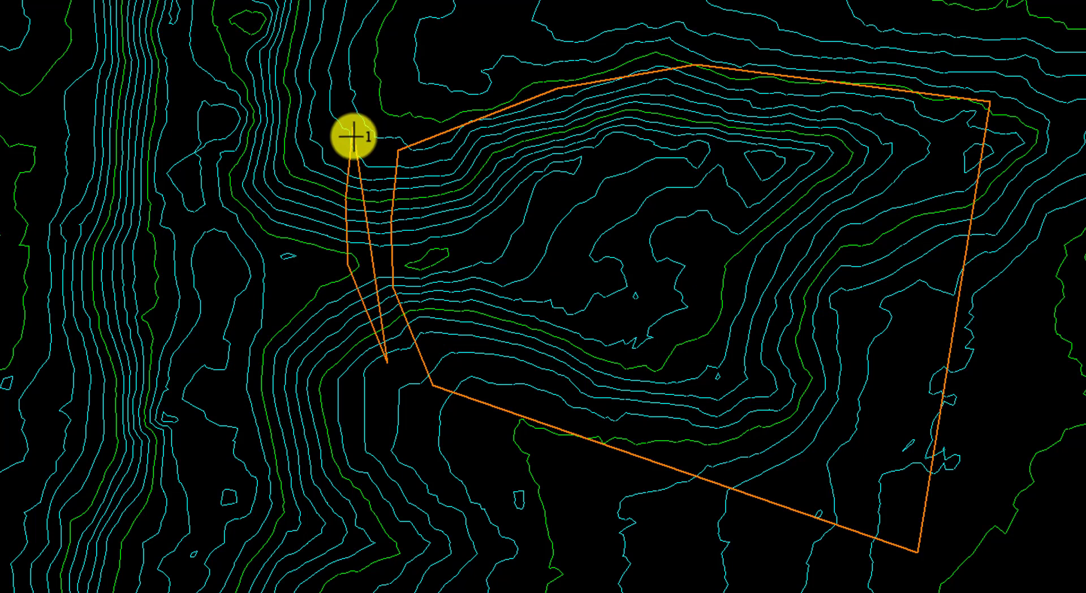
right_click(393, 191)
- Add two nodes to extend the area around the upstream basin, accept it and calculate the stored water volume
click(435, 161)
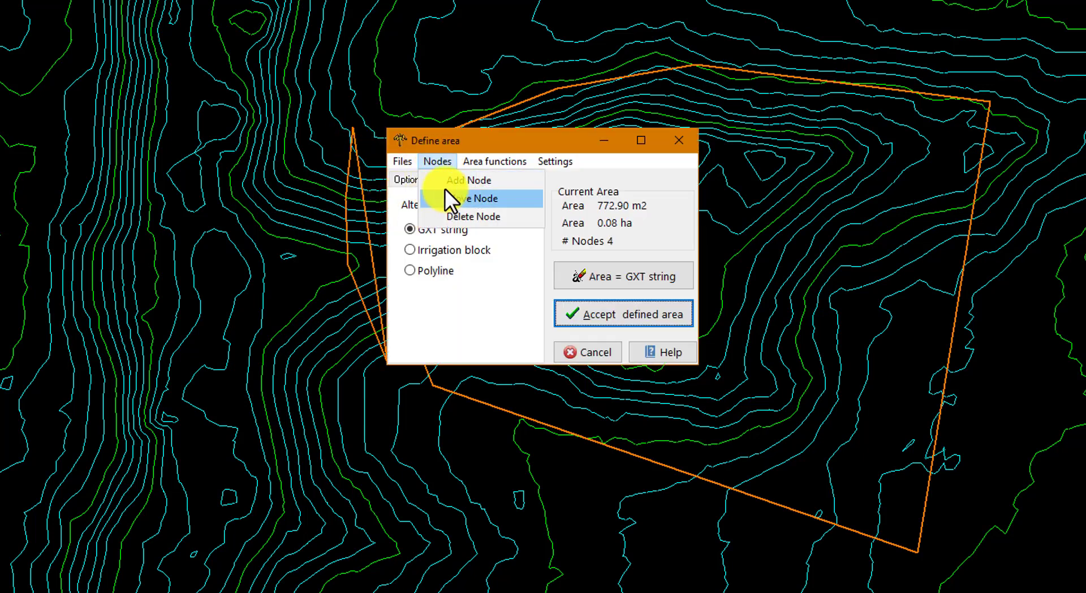
click(453, 198)
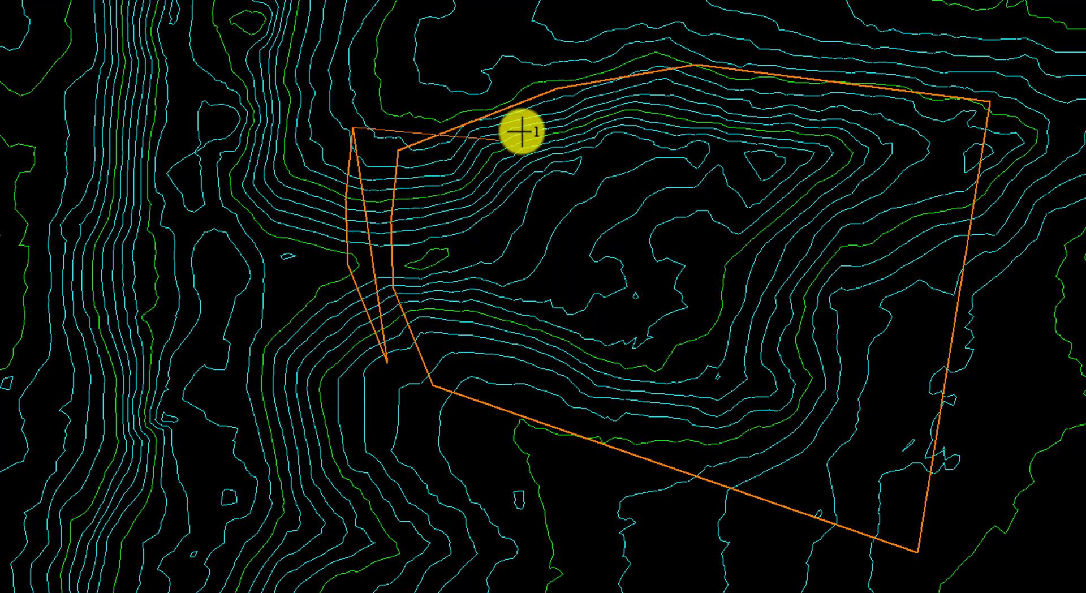
click(966, 5)
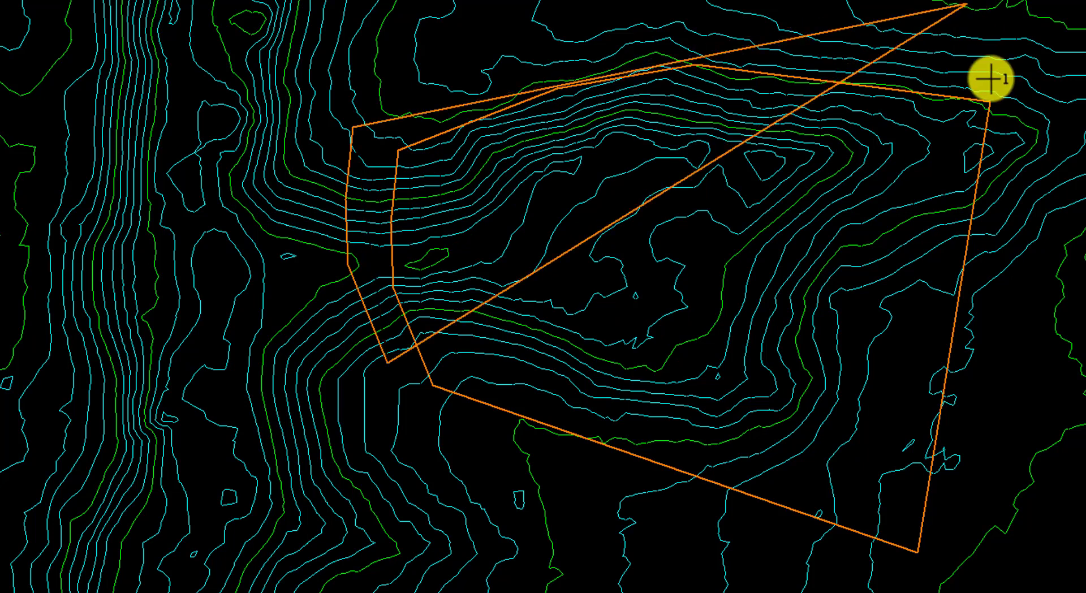
click(678, 189)
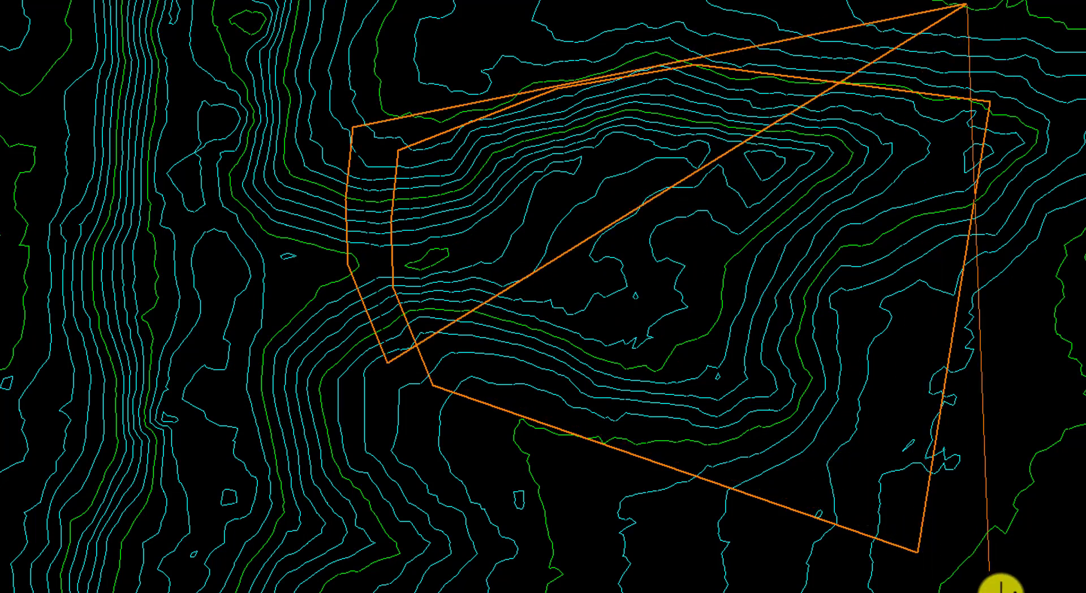
click(975, 592)
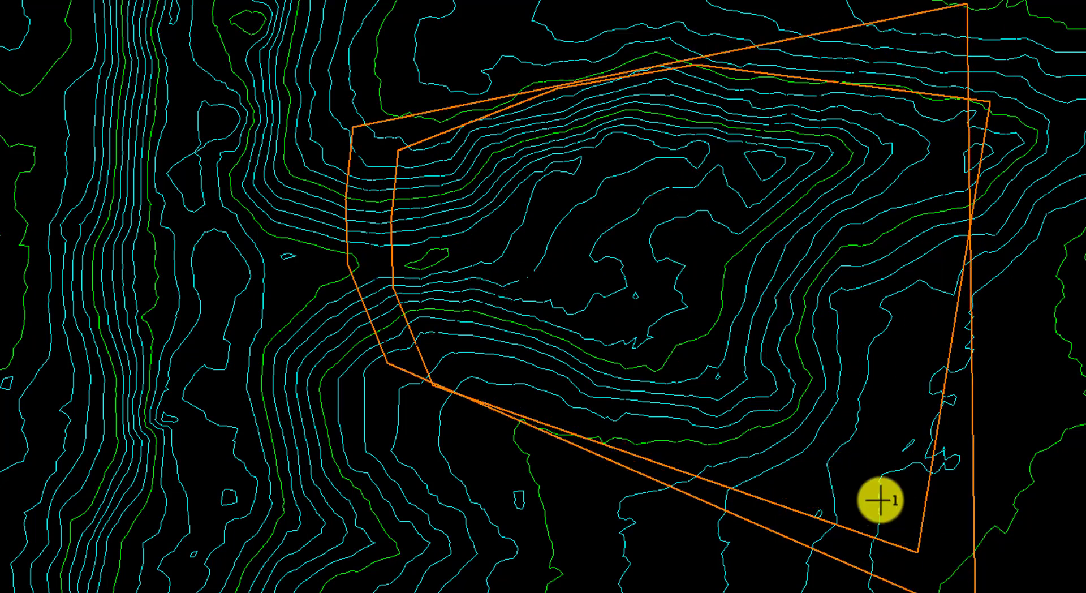
right_click(857, 458)
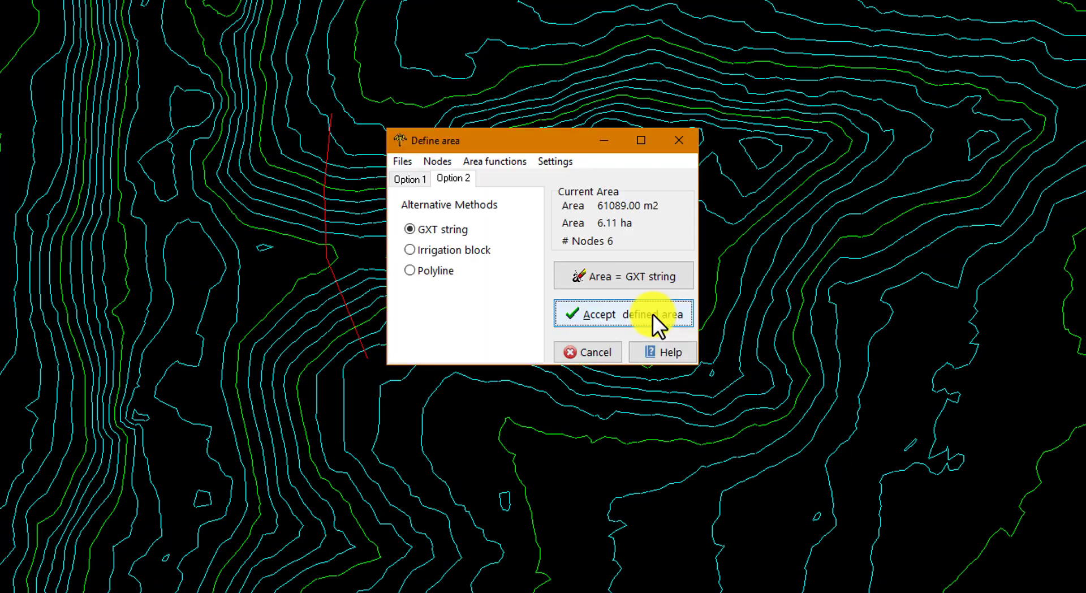
click(630, 310)
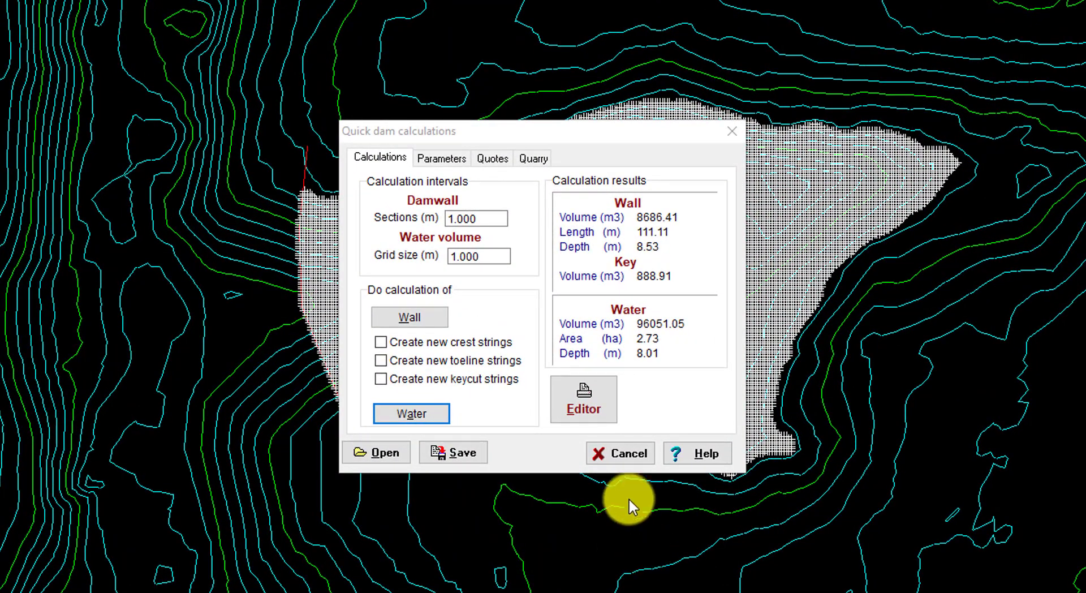
- Calculate the quote prices for the wall and key, keeping earthmoving at R 3.500 per m3 and diesel at 0.100 liter per m3
click(493, 161)
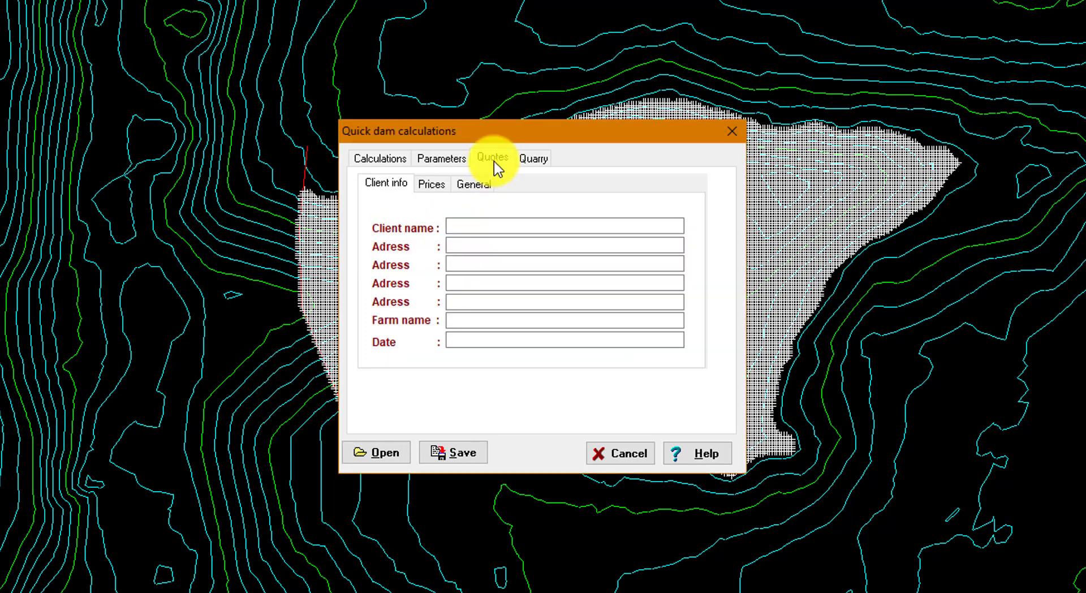
click(470, 227)
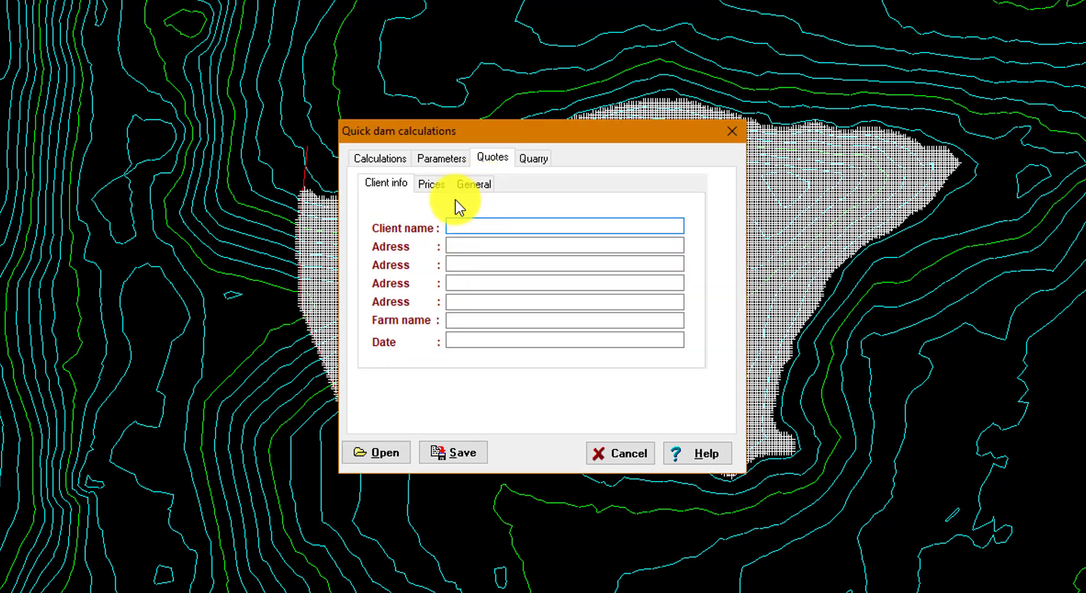
click(439, 184)
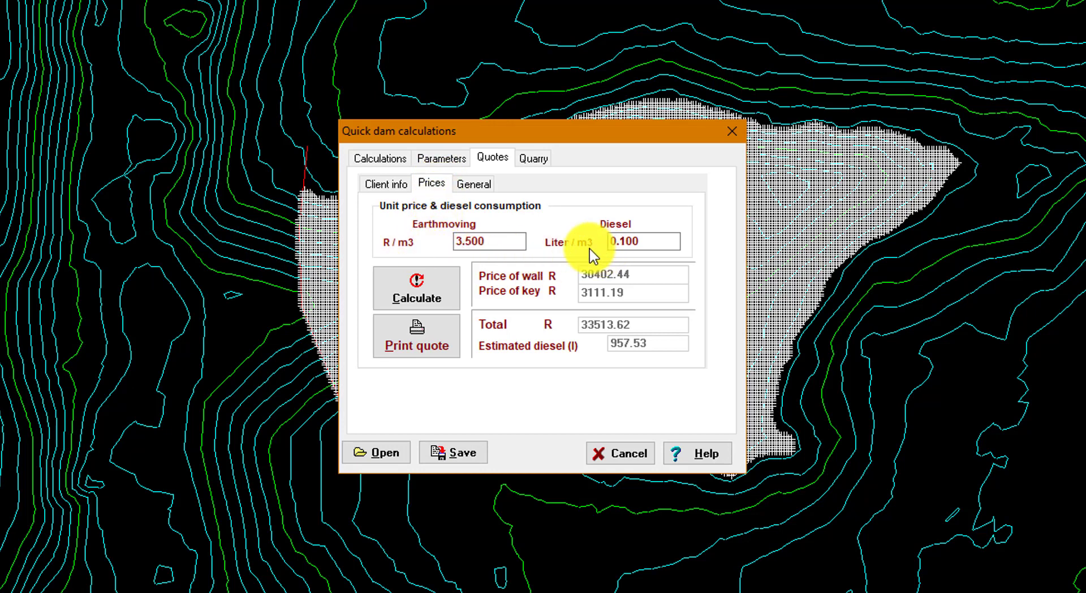
click(423, 290)
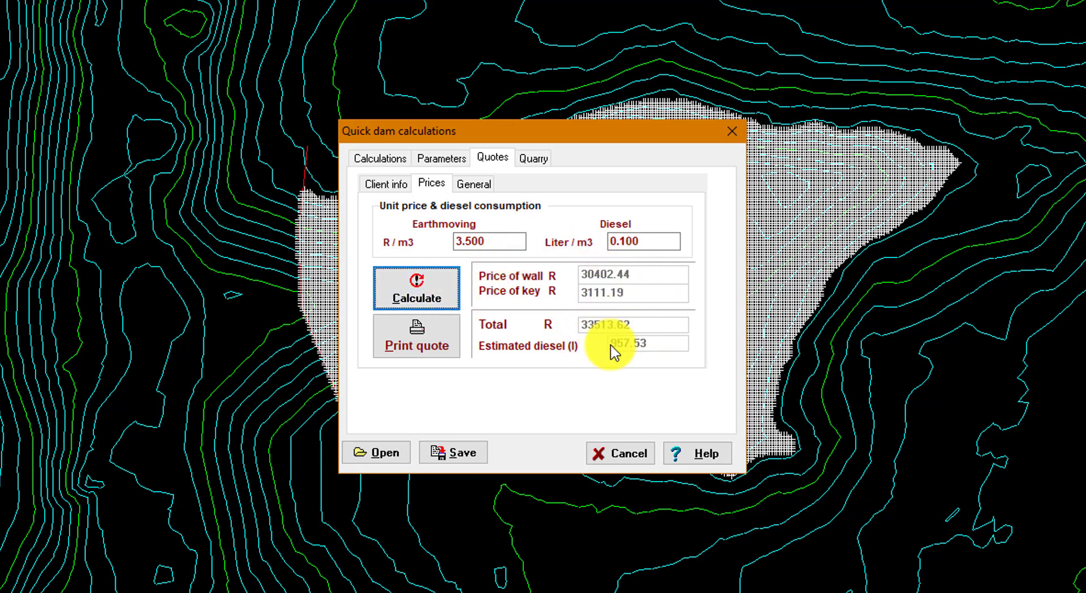
- Check the quote's contractor and other-information fields and output the quote to the editor for printing
click(473, 184)
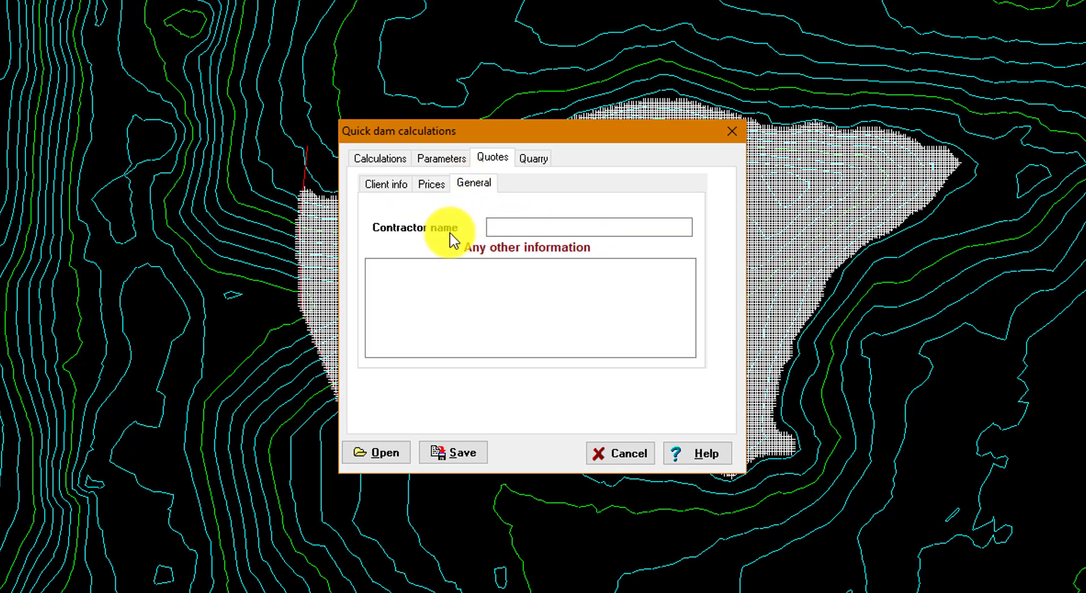
click(430, 186)
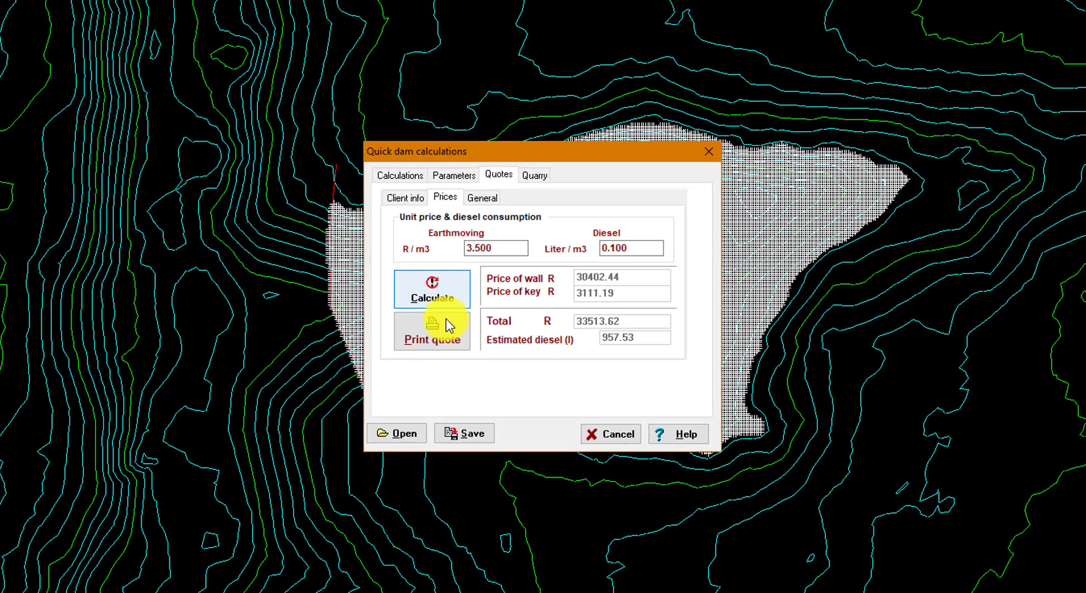
click(446, 318)
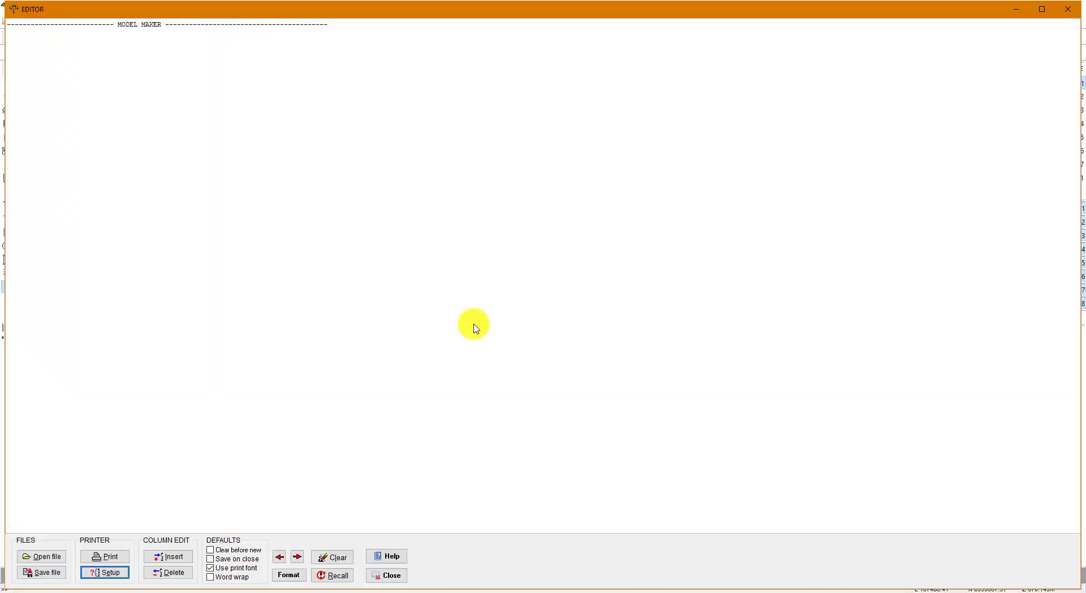